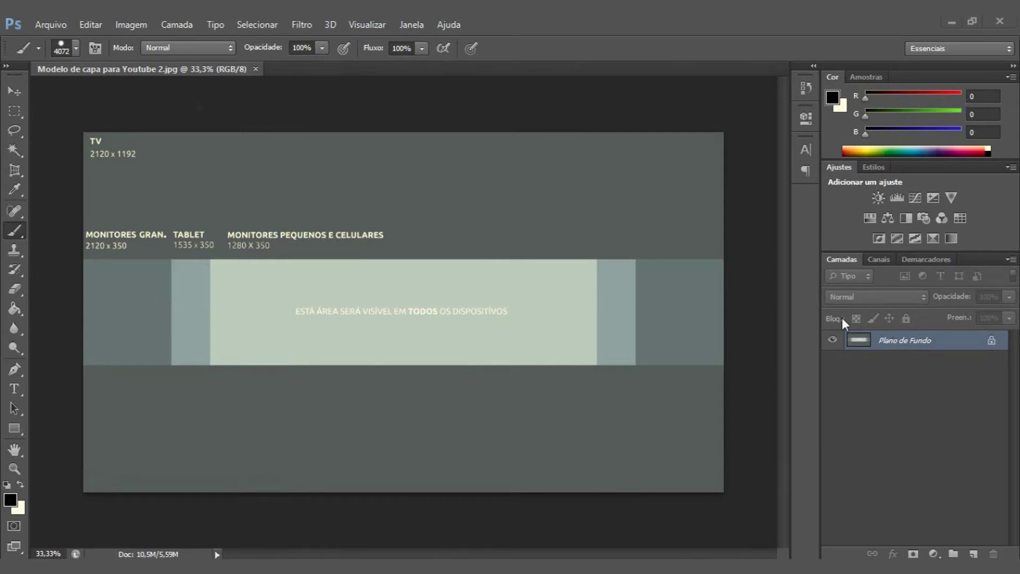
- Open the four beach photos RAFAELA (1) through (4).jpeg together
click(62, 25)
click(96, 68)
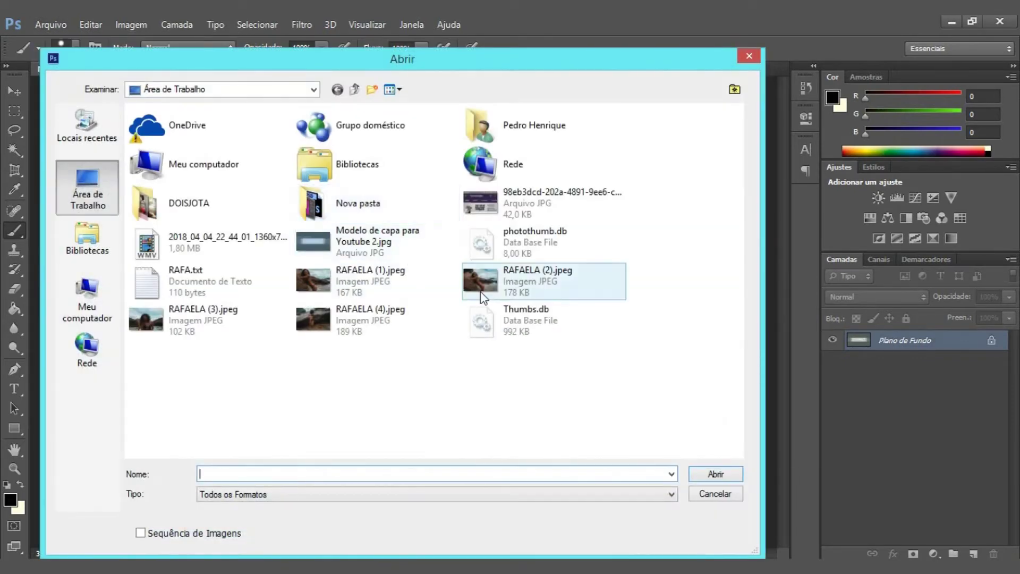
click(367, 281)
ctrl+click(531, 281)
ctrl+click(157, 327)
ctrl+click(353, 340)
key(Return)
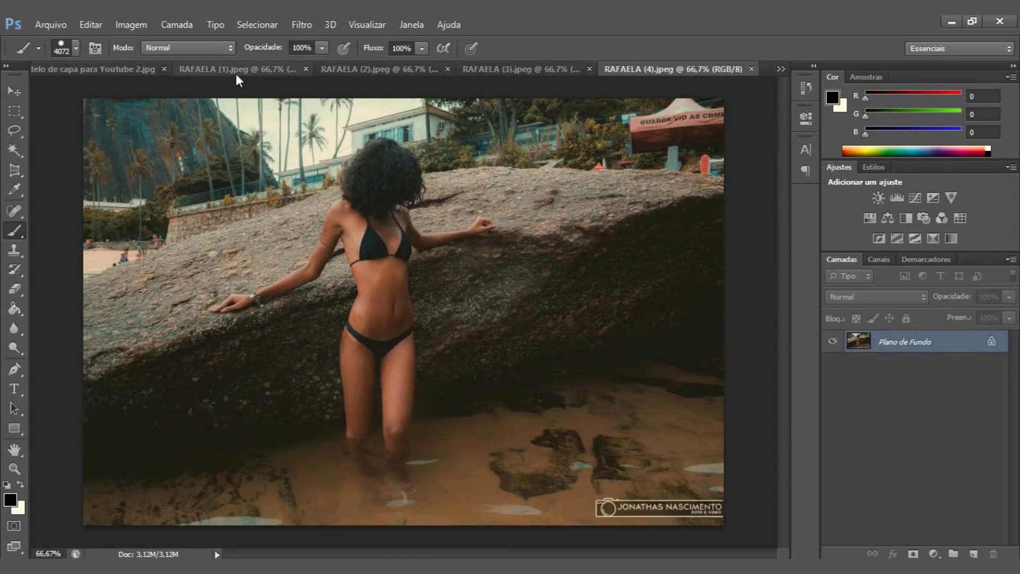
- Copy the whole RAFAELA (1) photo and paste it into the cover template
click(236, 77)
key(ctrl+a)
drag(294, 98, 138, 72)
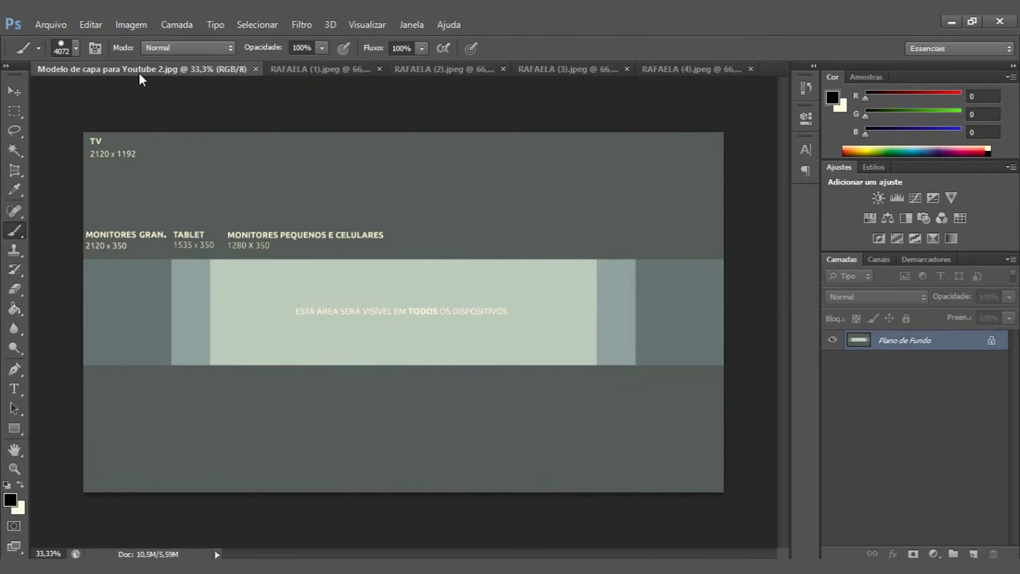
key(ctrl+v)
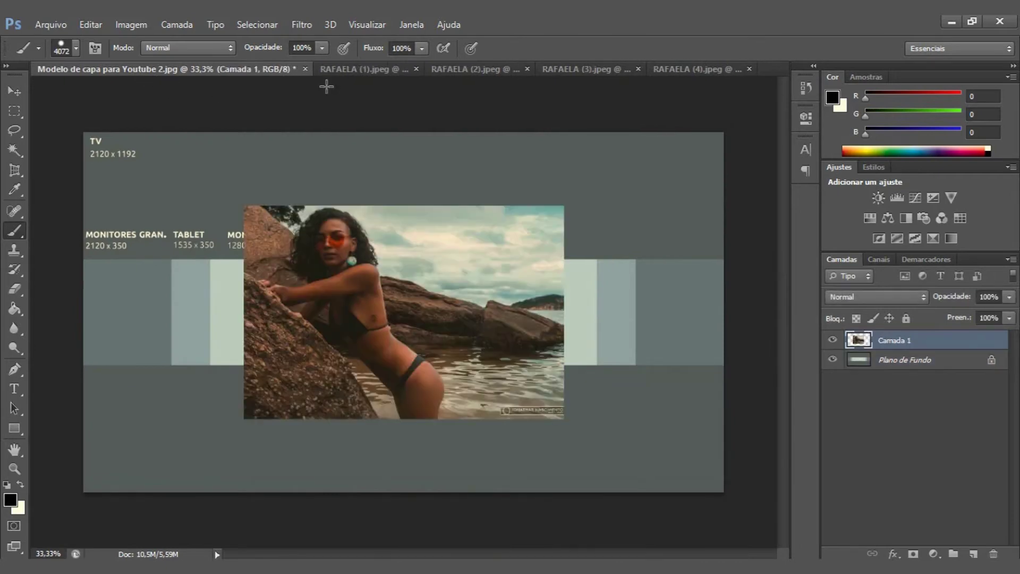
- Paste RAFAELA (2) into the template as a new layer, closing photos (1) and (2)
click(385, 71)
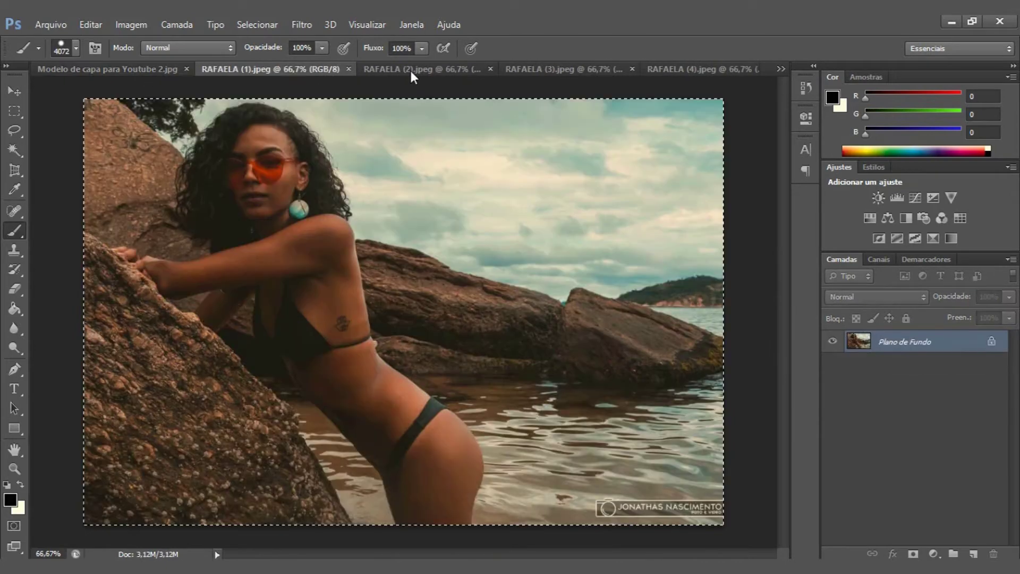
click(349, 69)
key(ctrl+a)
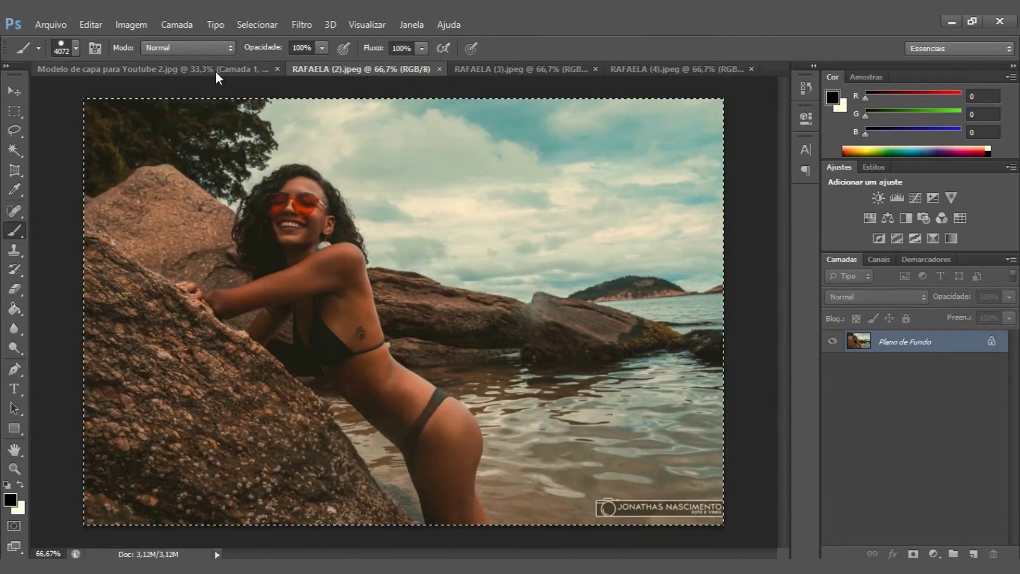
click(215, 71)
key(ctrl+v)
click(453, 68)
- Copy RAFAELA (3) and (4) into the template as layers, closing each photo
click(403, 71)
key(ctrl+a)
key(ctrl+c)
click(202, 72)
key(ctrl+v)
click(466, 68)
click(352, 69)
key(ctrl+a)
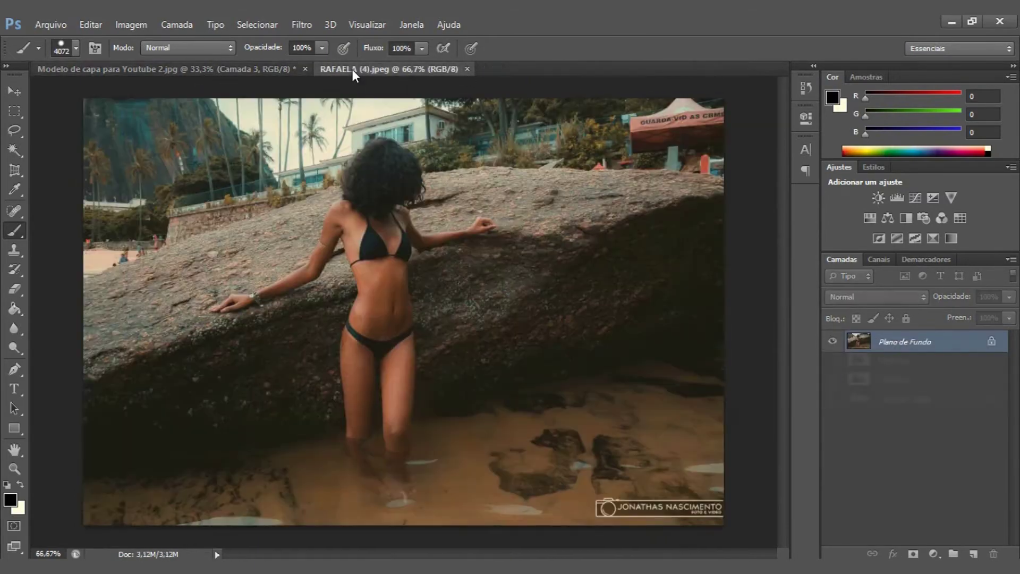
key(ctrl+c)
click(209, 69)
key(ctrl+v)
click(467, 68)
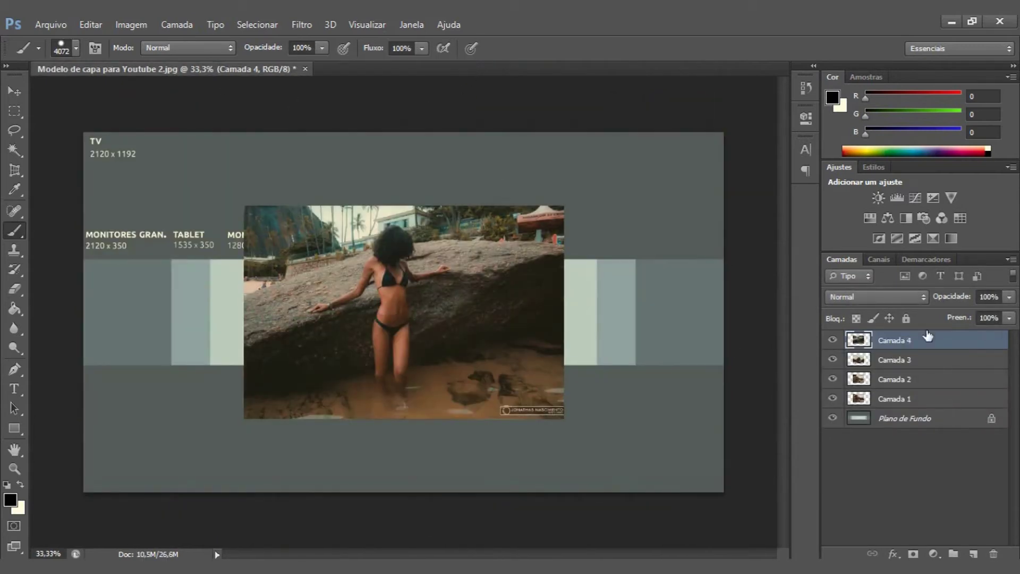
- Hide the Camada 2 and Camada 4 photos and select Camada 1
click(832, 379)
click(832, 341)
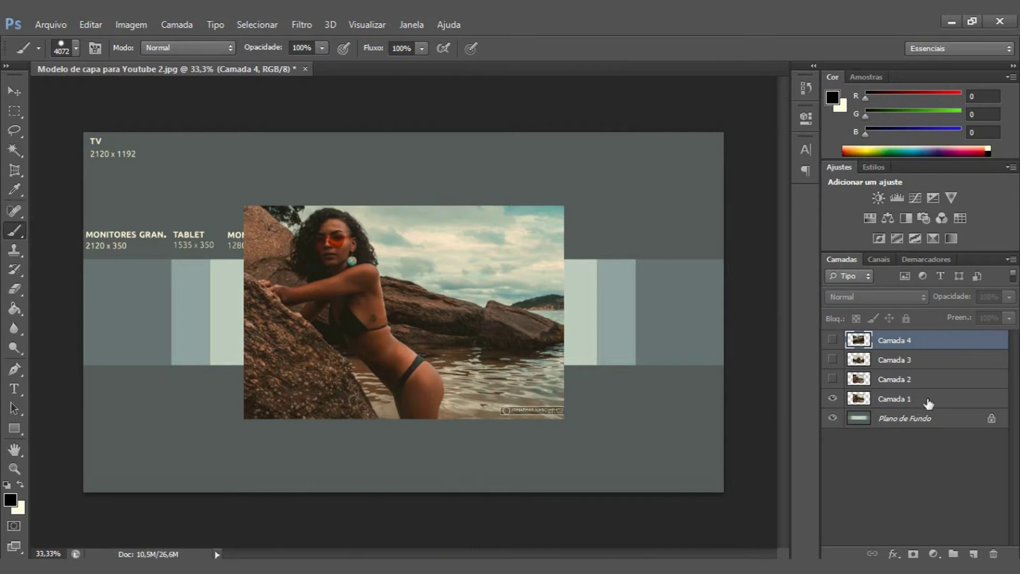
click(927, 403)
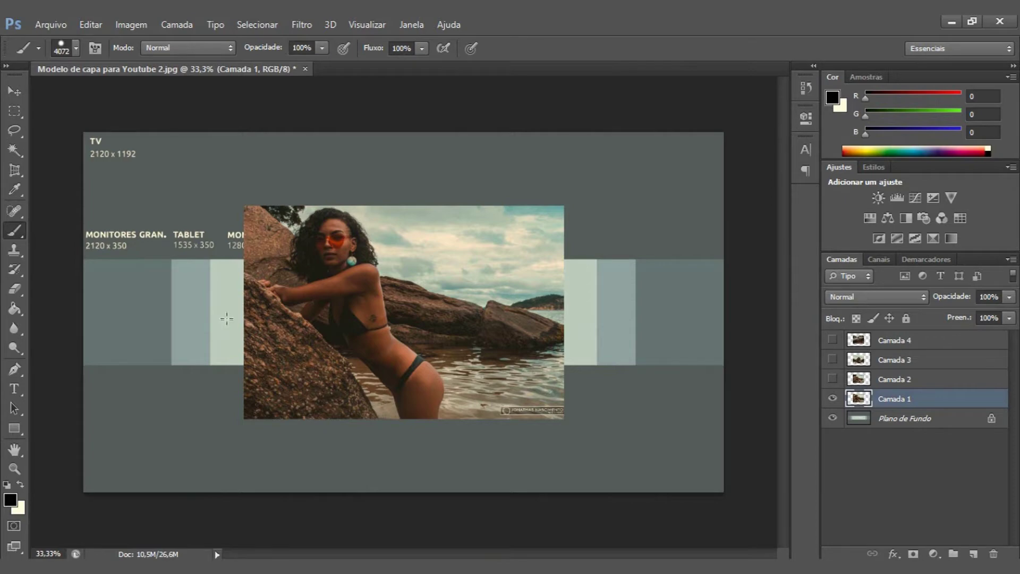
- Move the first photo to the canvas's right edge, slightly lower
key(ctrl+t)
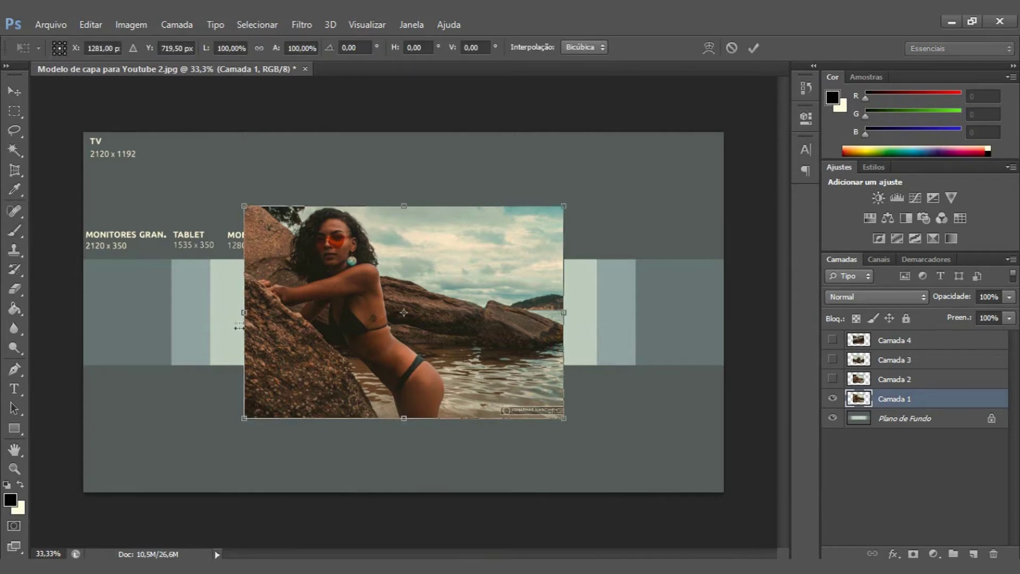
drag(308, 333, 469, 332)
drag(564, 323, 562, 348)
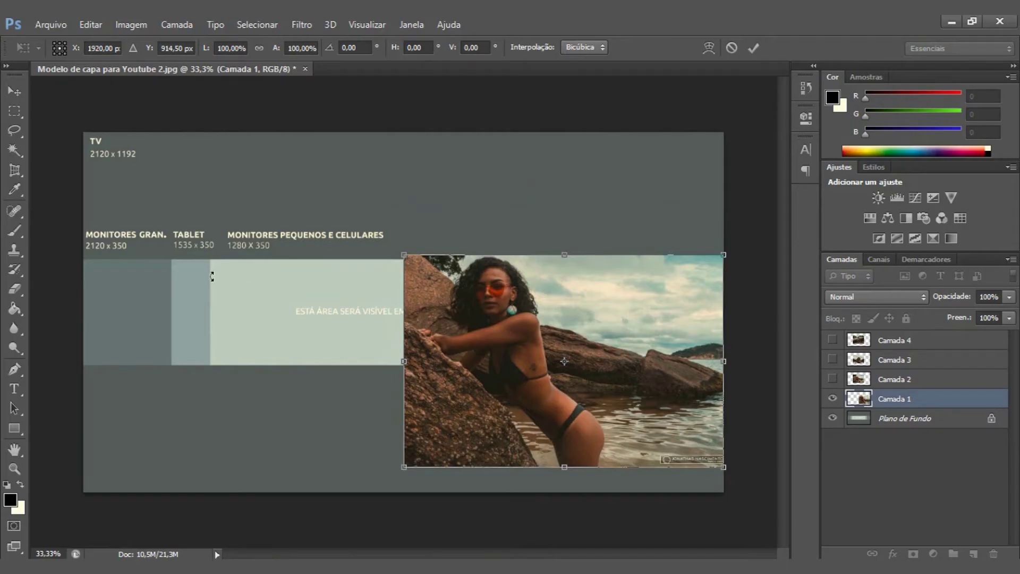
- Add horizontal guides at the band's top and bottom edges, then apply the photo move
key(ctrl+r)
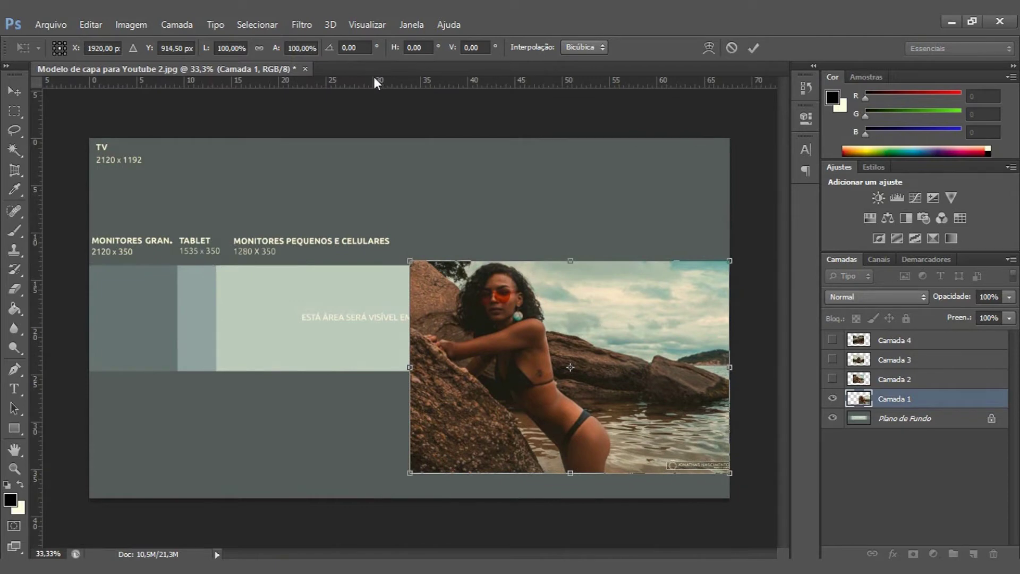
drag(375, 82, 383, 264)
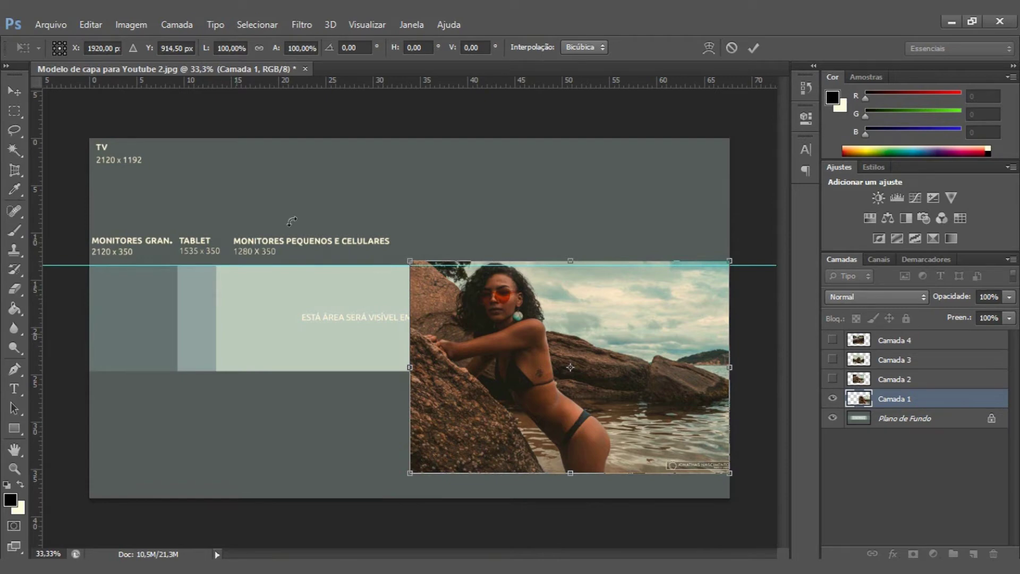
drag(340, 85, 322, 373)
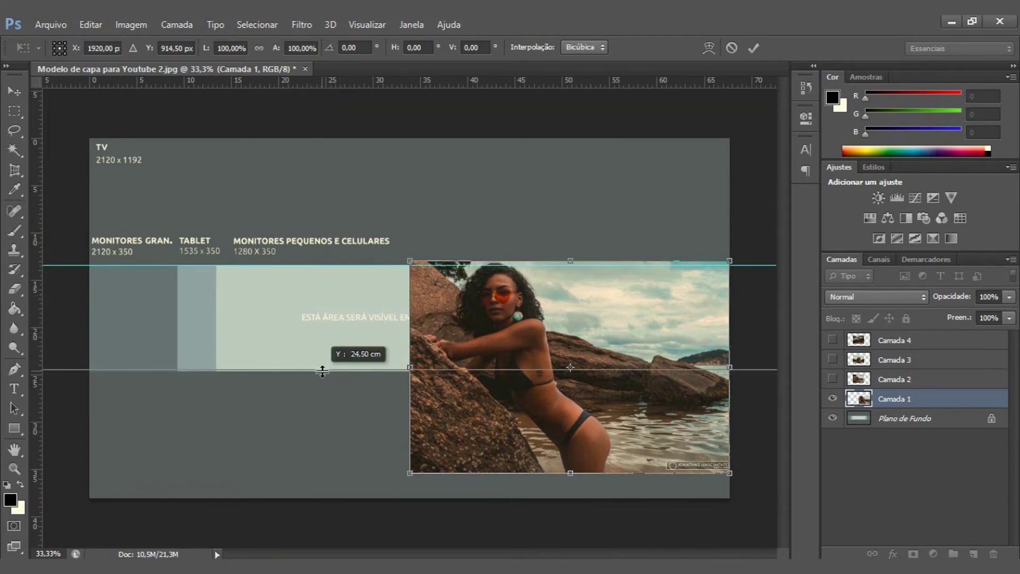
drag(322, 373, 322, 376)
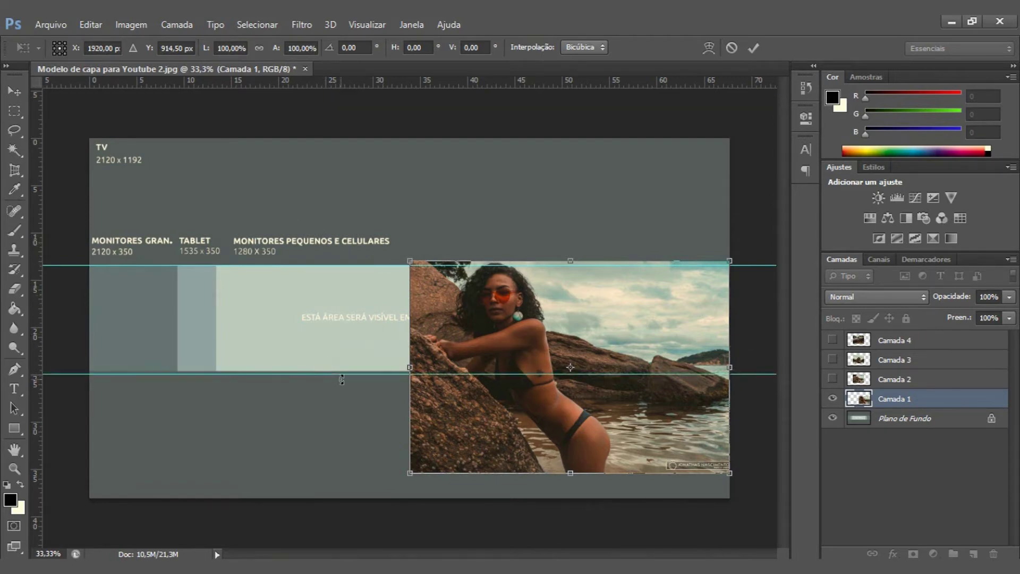
key(z)
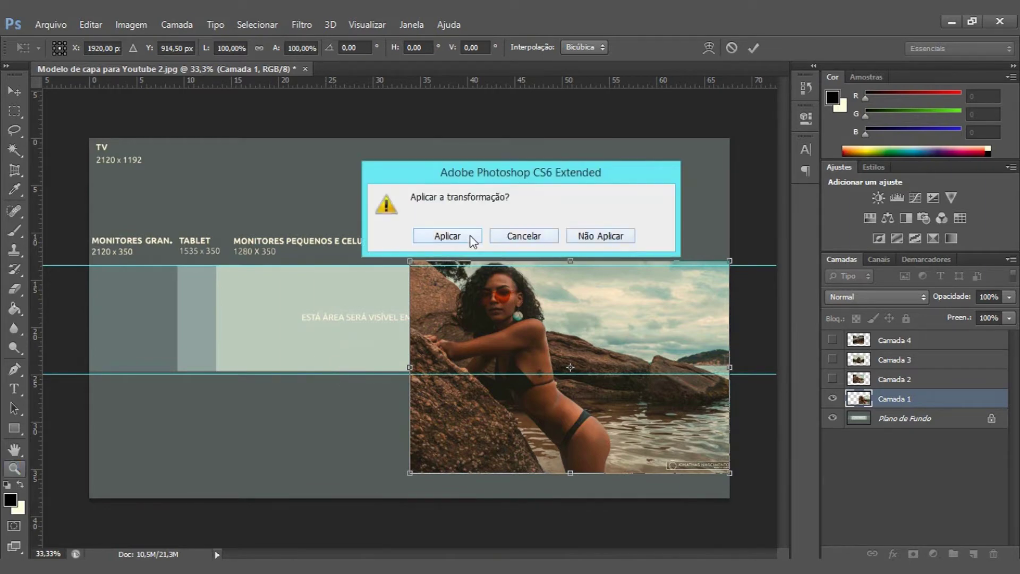
click(470, 235)
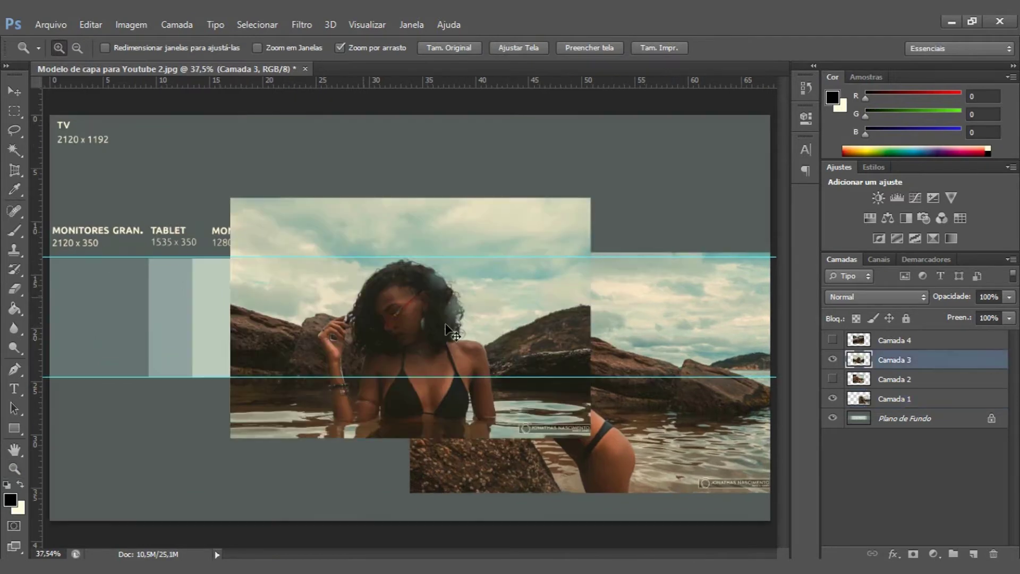
key(ctrl+t)
- Shift the third photo over the band, then move the fourth photo left, enlarged to about 175%
mouse_move(467, 319)
mouse_down()
mouse_move(416, 315)
mouse_move(508, 274)
mouse_move(479, 319)
mouse_move(478, 346)
mouse_up()
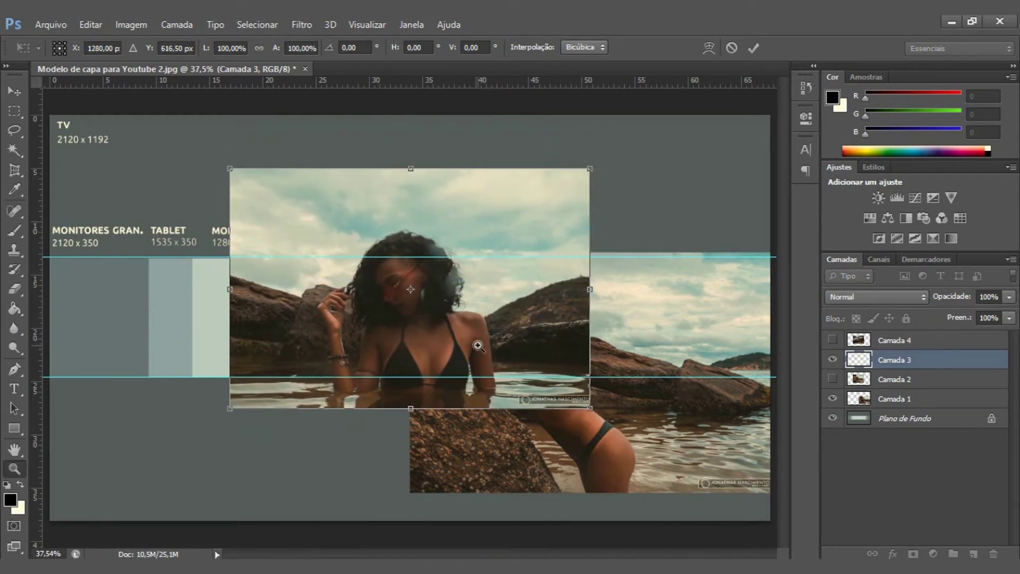
key(Return)
click(832, 340)
click(891, 342)
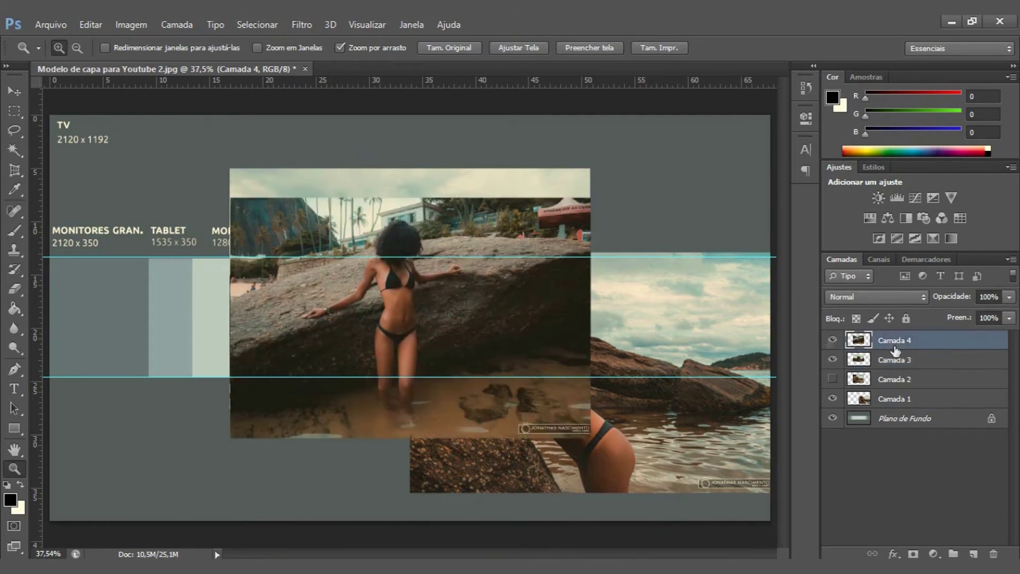
key(ctrl+t)
drag(542, 335, 353, 324)
mouse_move(401, 427)
mouse_down()
mouse_move(637, 468)
mouse_move(664, 531)
mouse_up()
drag(575, 449, 397, 434)
key(Return)
key(z)
- Hide the photo layers and add vertical guides at the all-devices area's left and right edges
click(832, 340)
click(832, 379)
click(832, 360)
click(832, 379)
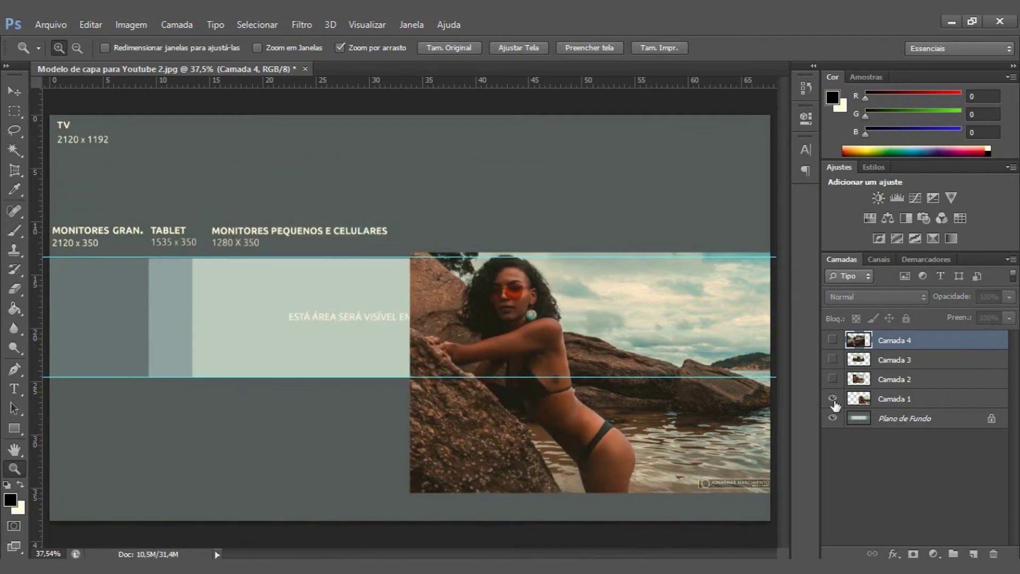
click(832, 398)
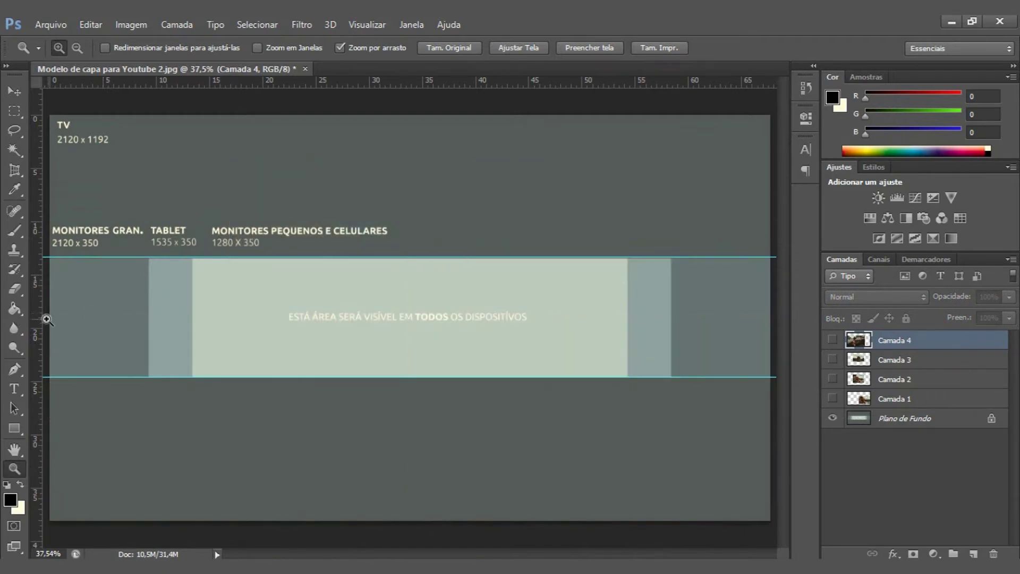
drag(37, 317, 193, 341)
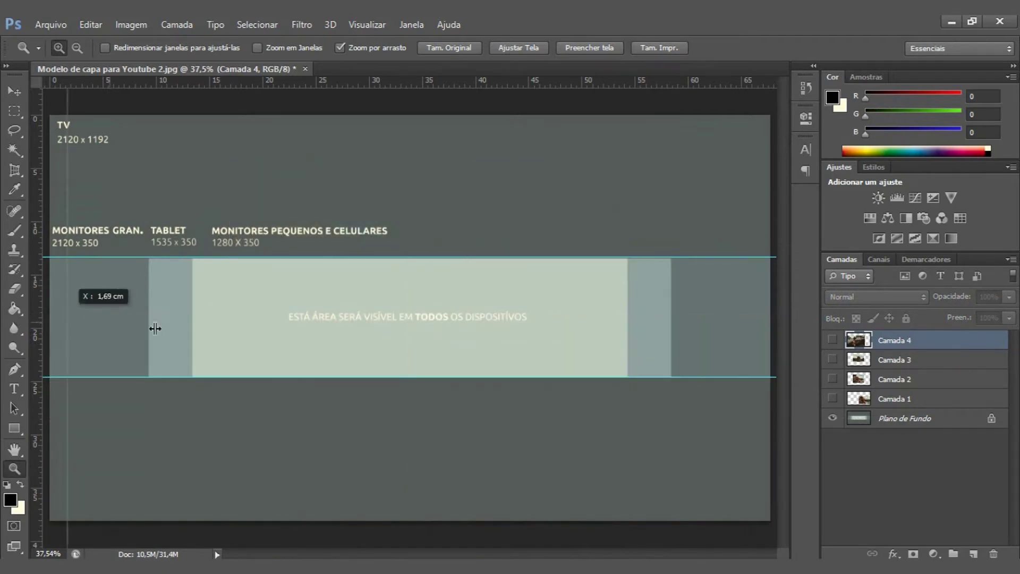
drag(36, 330, 627, 357)
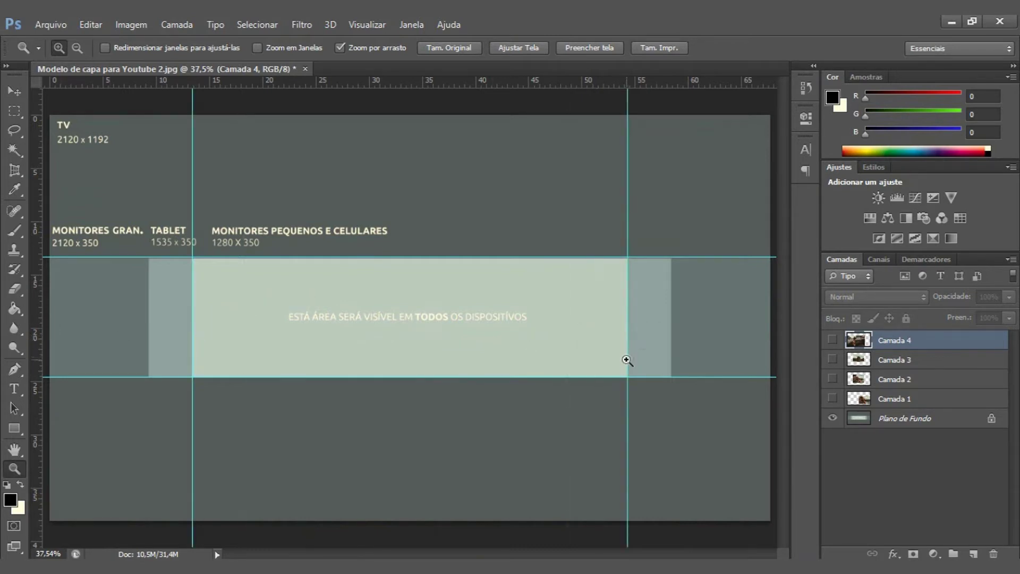
key(e)
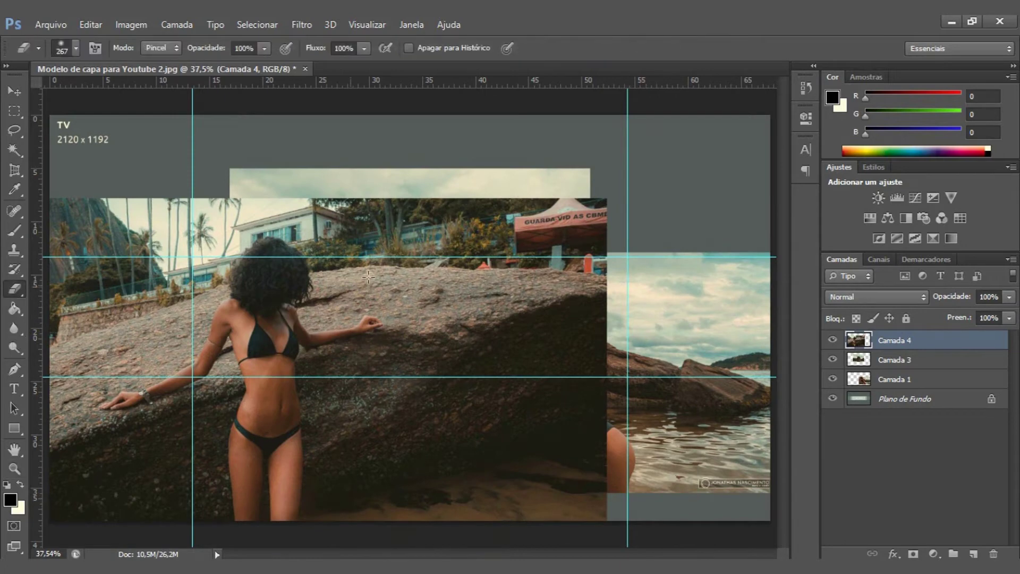
- Soft-erase the top photo's edges with a 267 px, 0% hardness eraser to reveal the sky
key(ctrl+r)
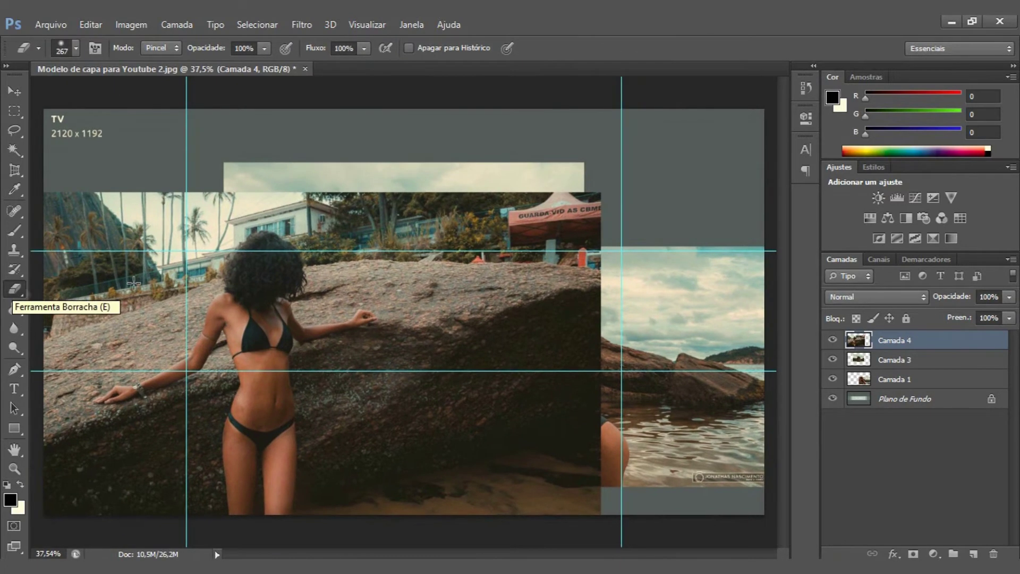
right_click(226, 290)
click(386, 240)
mouse_move(386, 240)
mouse_down()
mouse_move(372, 292)
mouse_move(377, 233)
mouse_move(352, 330)
mouse_move(318, 316)
mouse_move(364, 296)
mouse_move(340, 393)
mouse_move(404, 297)
mouse_move(478, 266)
mouse_move(584, 255)
mouse_move(498, 400)
mouse_move(385, 380)
mouse_move(379, 410)
mouse_move(499, 467)
mouse_up()
drag(430, 266, 345, 213)
- Erase Camada 3's sky so the woman beneath shows through
click(904, 359)
mouse_move(606, 252)
mouse_down()
mouse_move(568, 287)
mouse_move(531, 239)
mouse_move(514, 273)
mouse_move(494, 250)
mouse_move(563, 340)
mouse_move(510, 329)
mouse_move(531, 373)
mouse_move(521, 354)
mouse_up()
click(882, 378)
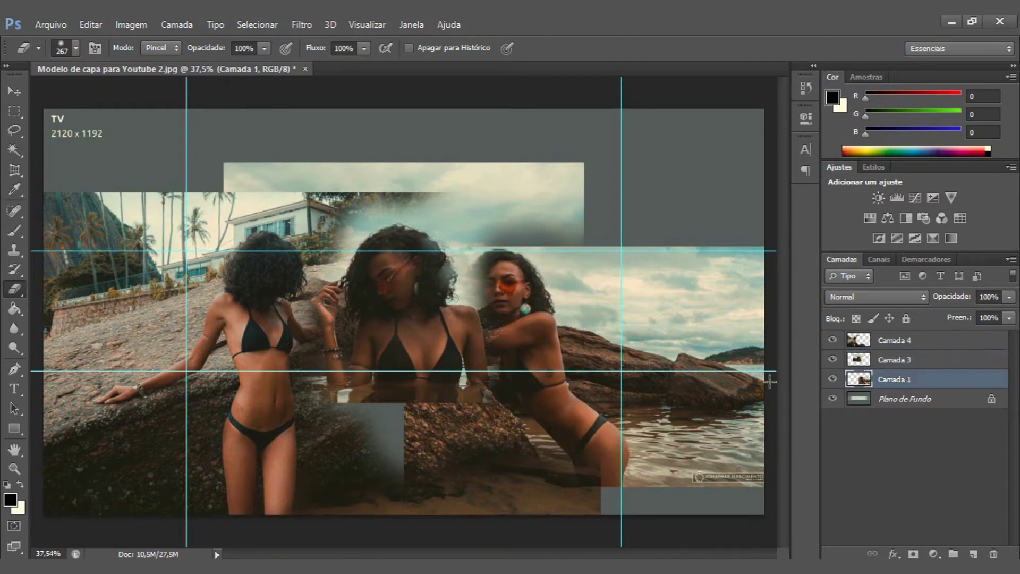
key(ctrl+t)
- Nudge the first photo right and slightly up, then commit its position
drag(656, 335, 694, 320)
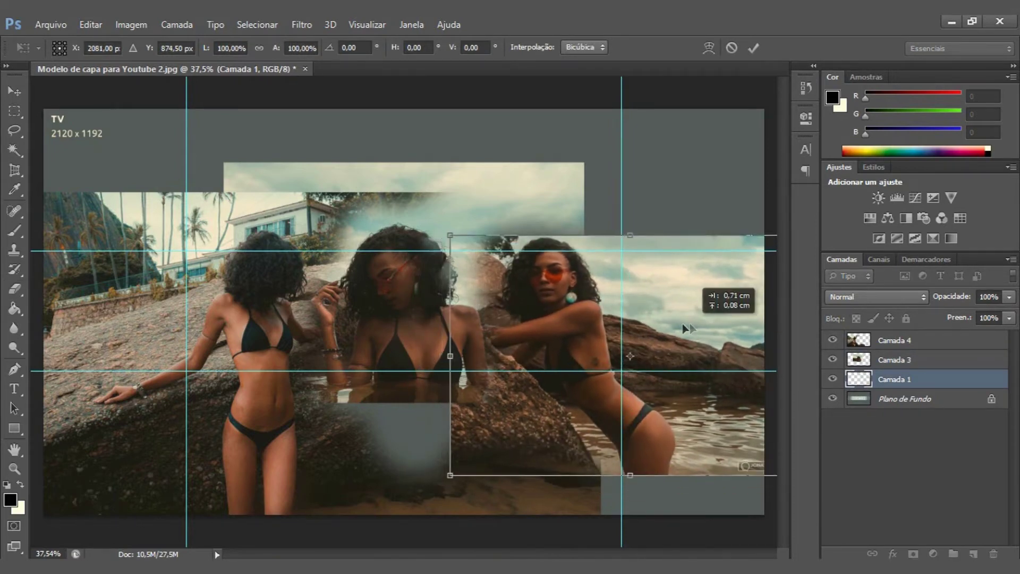
drag(690, 322, 698, 321)
key(Return)
- Merge the three photo layers into one and show the merged layer
key(e)
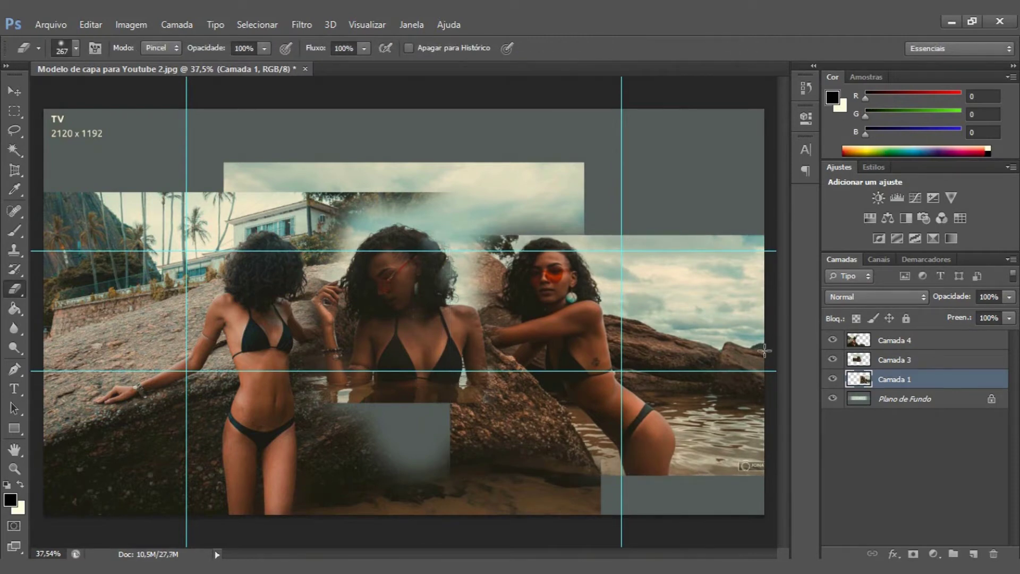
click(950, 346)
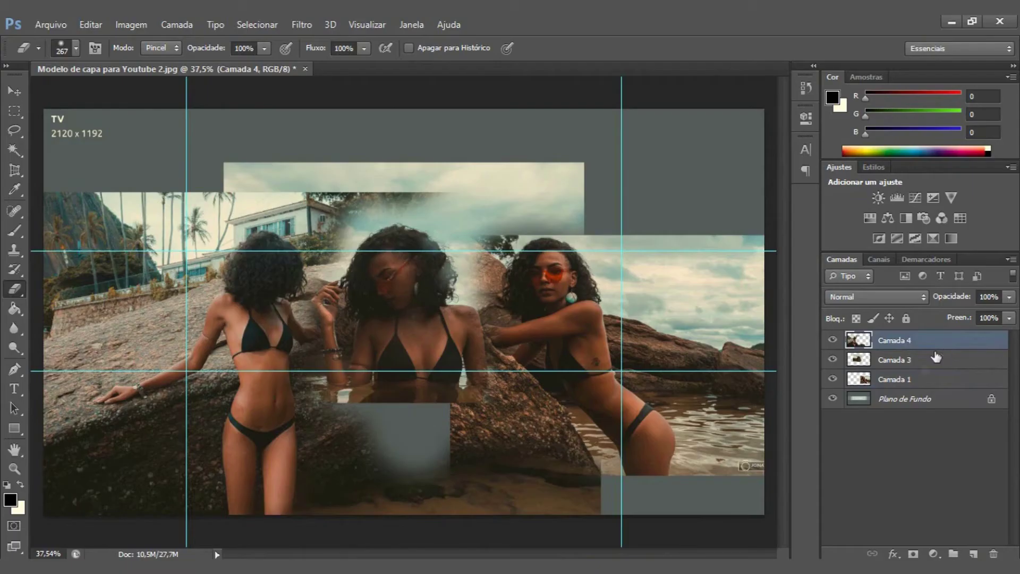
key(ctrl+e)
key(ctrl+e)
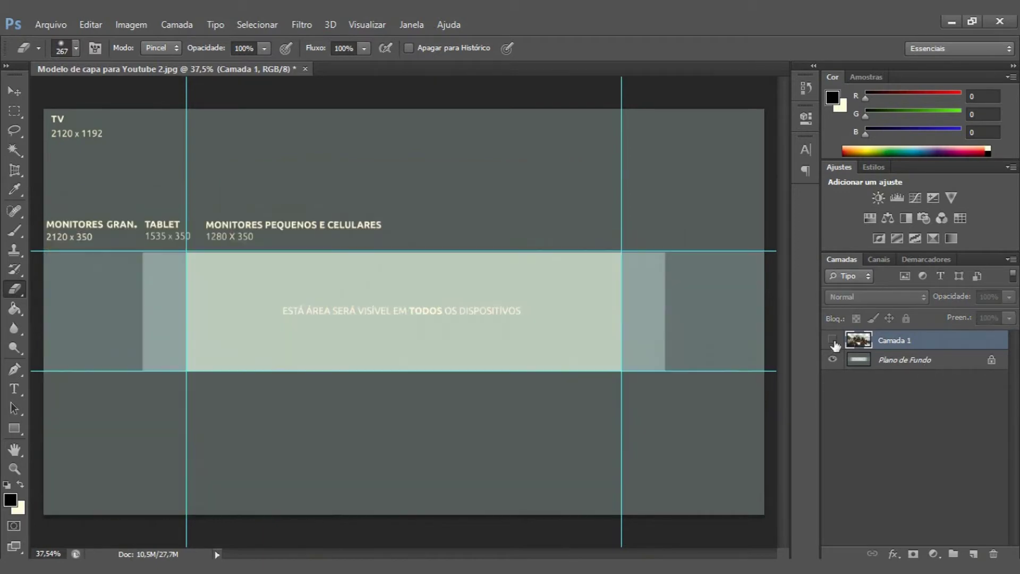
click(833, 341)
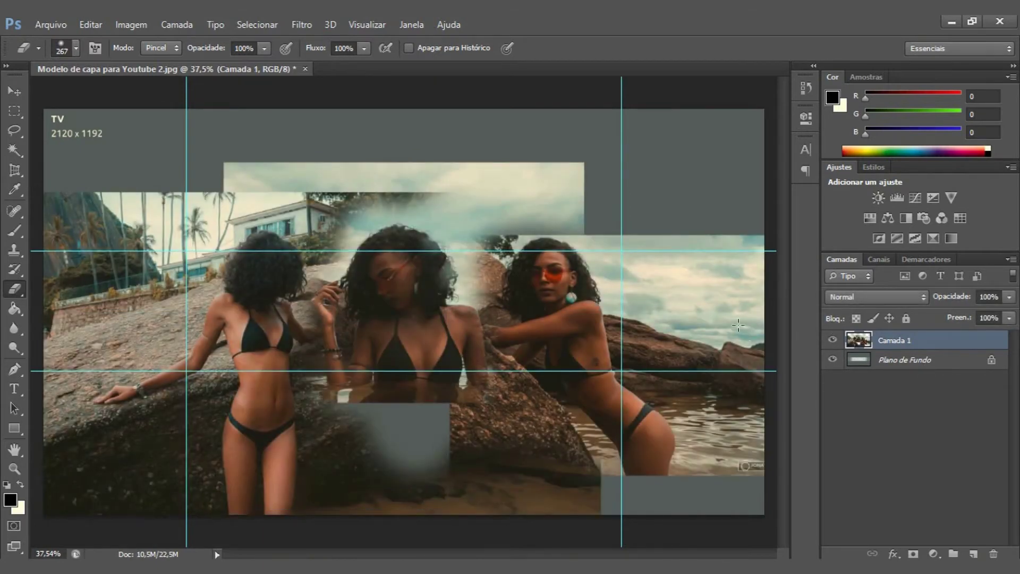
click(14, 111)
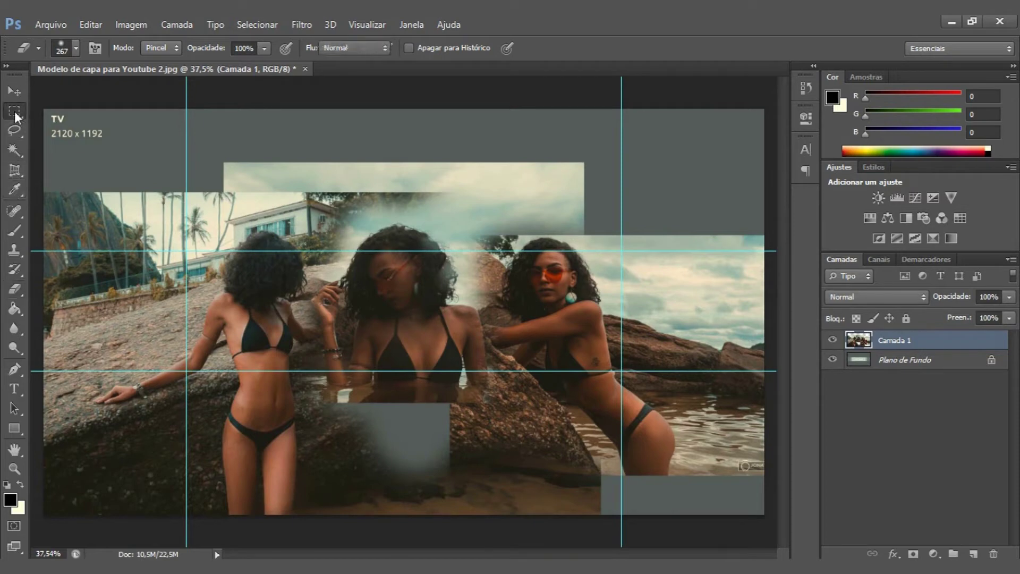
- Copy the photo band between the horizontal guides onto its own layer and hide the montage
mouse_move(38, 249)
mouse_down()
mouse_move(656, 359)
mouse_move(768, 368)
mouse_up()
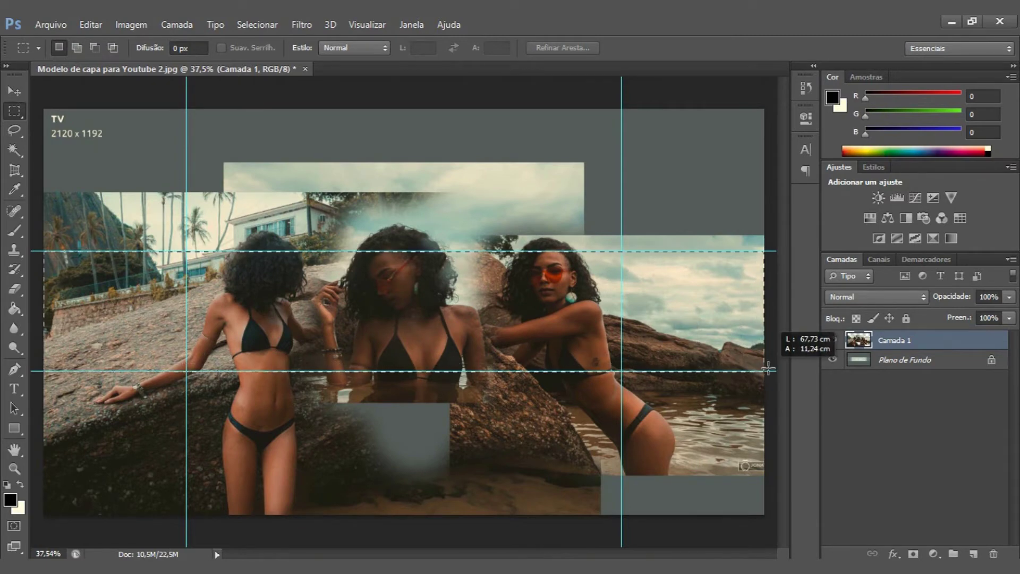
drag(768, 368, 768, 368)
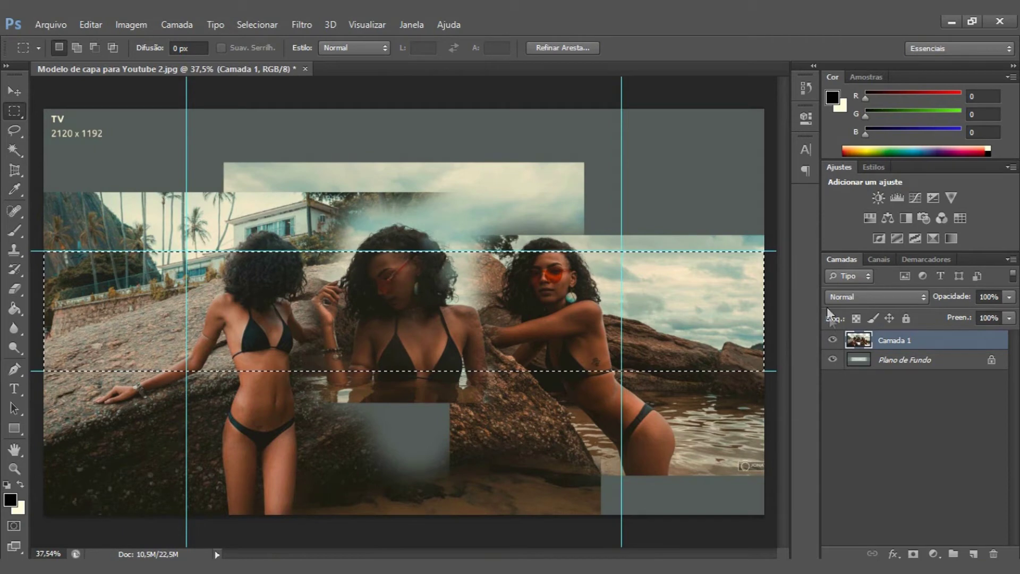
key(ctrl+j)
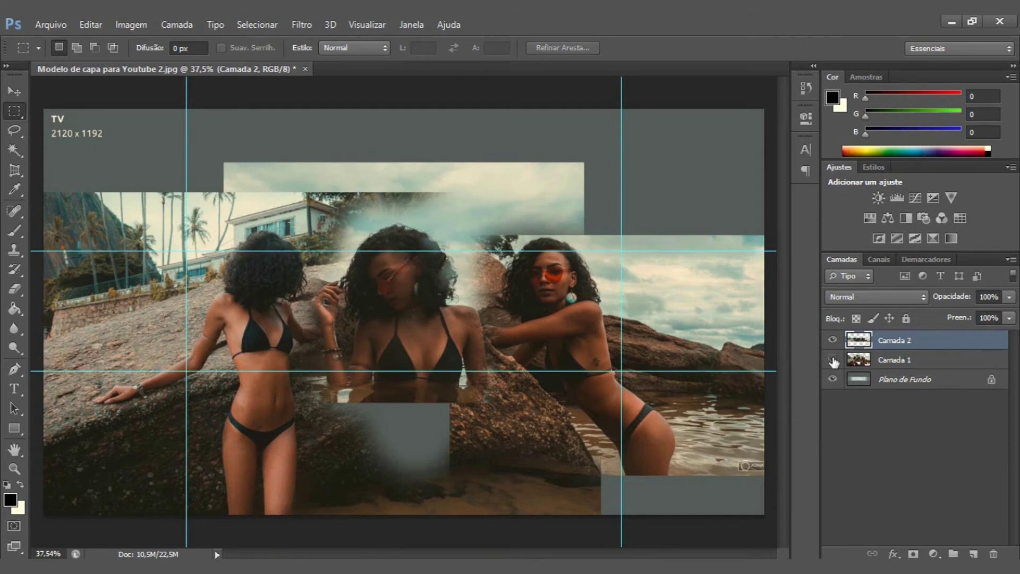
click(832, 359)
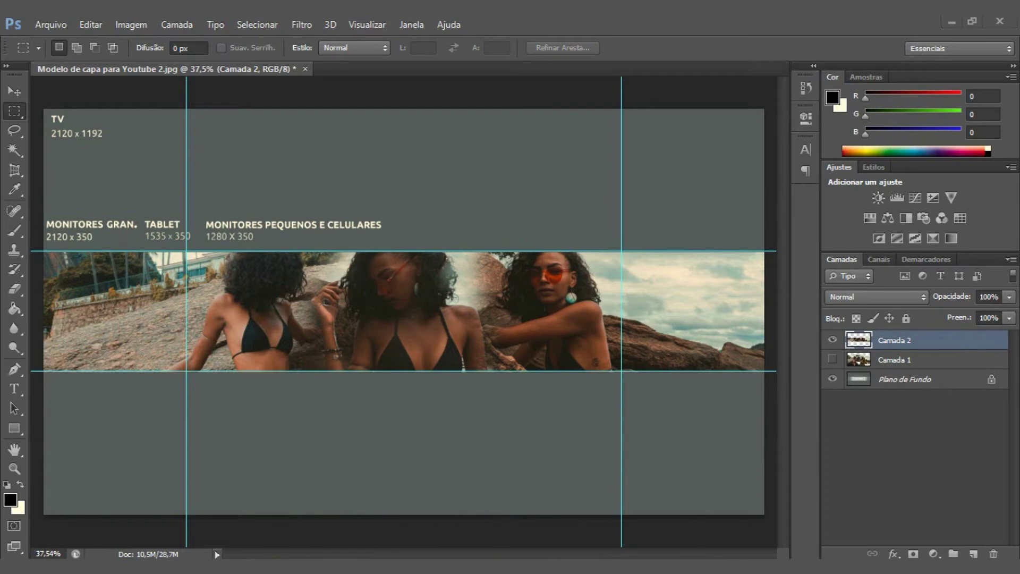
- Add a new empty layer at the top of the Layers panel
drag(937, 341, 929, 352)
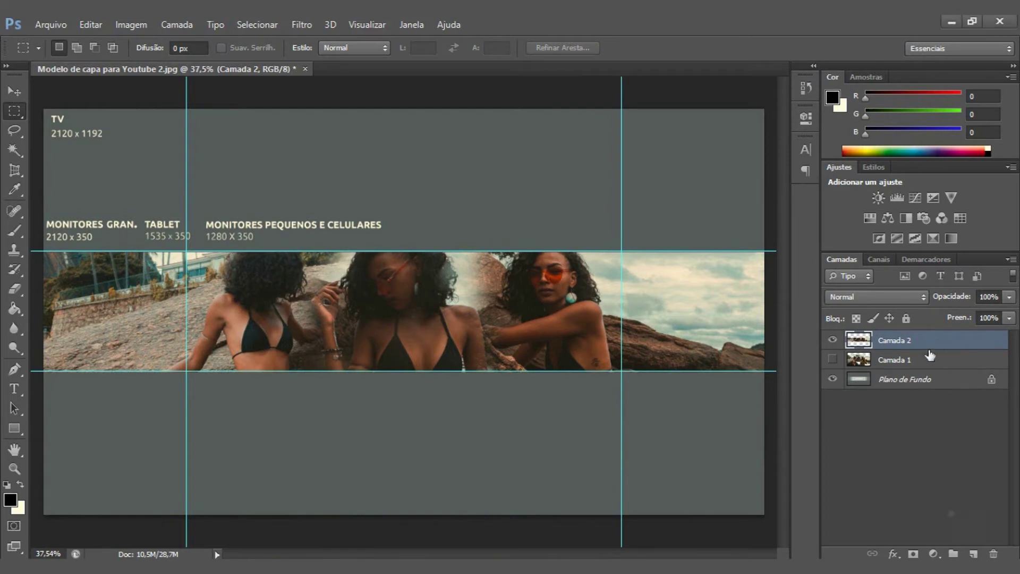
click(980, 554)
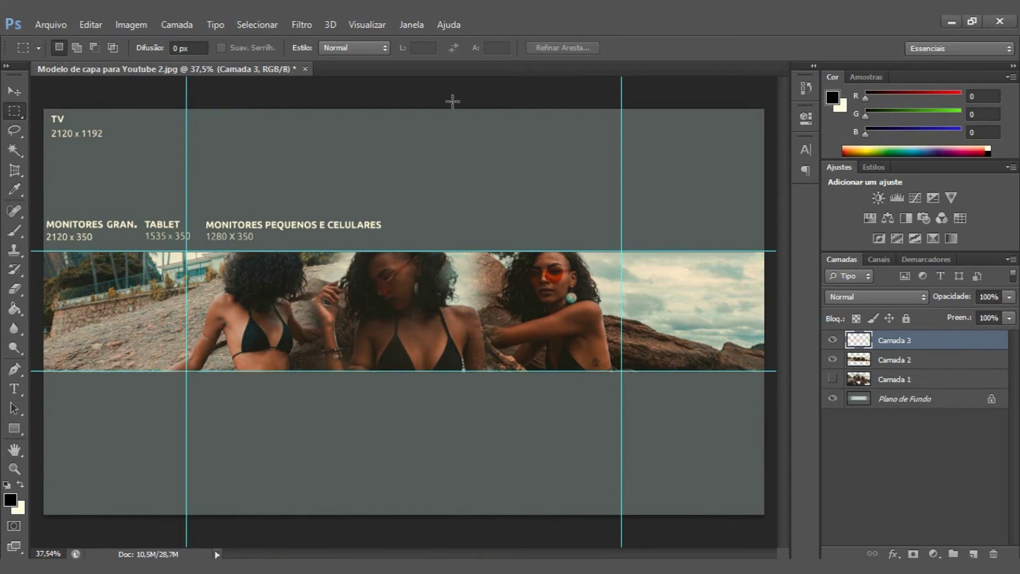
click(301, 24)
- Render clouds on the empty layer, set its blend mode to Dividir, and rename it Nuvens
click(544, 208)
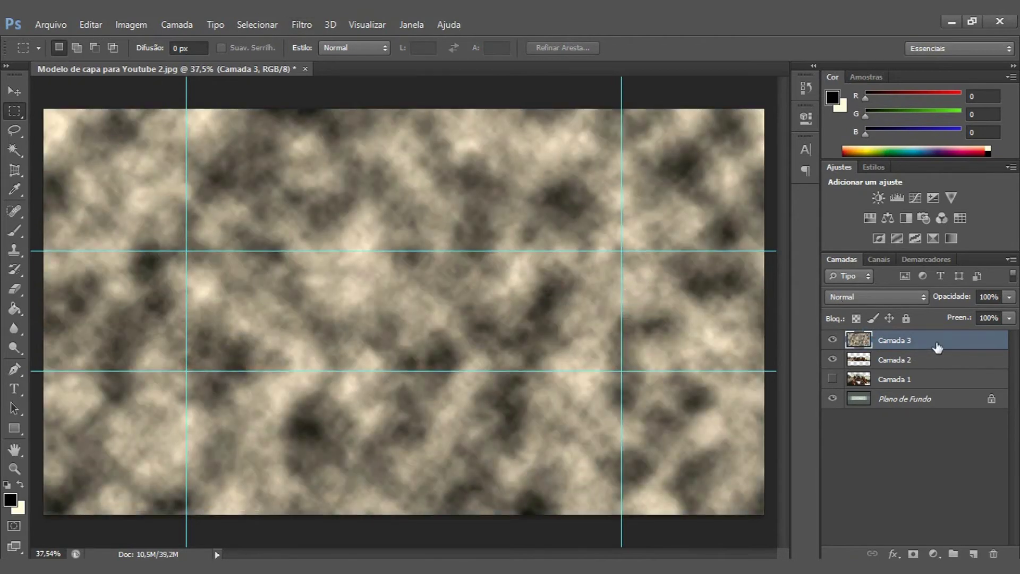
click(904, 297)
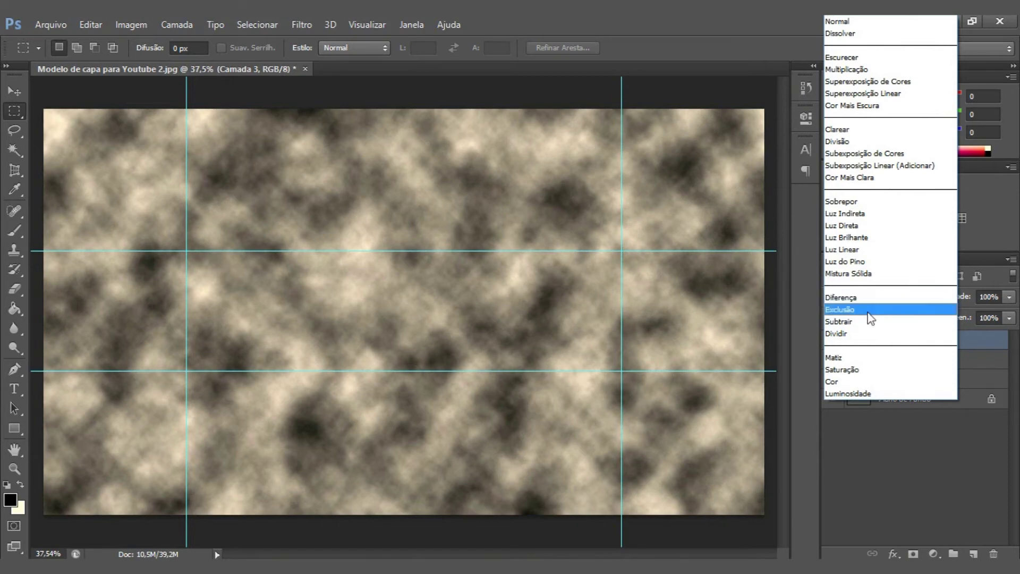
click(872, 333)
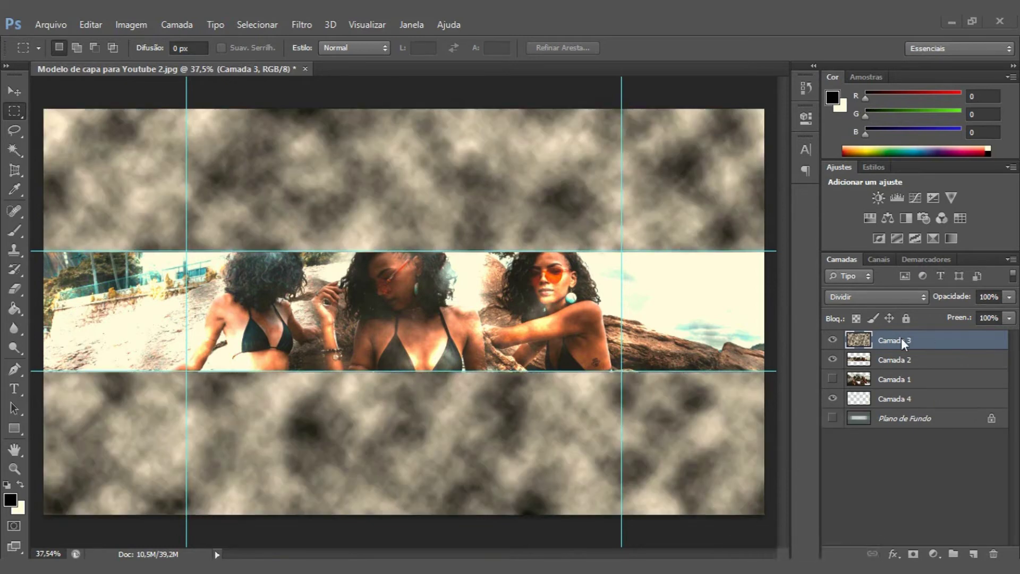
double_click(895, 340)
text(Nuvens)
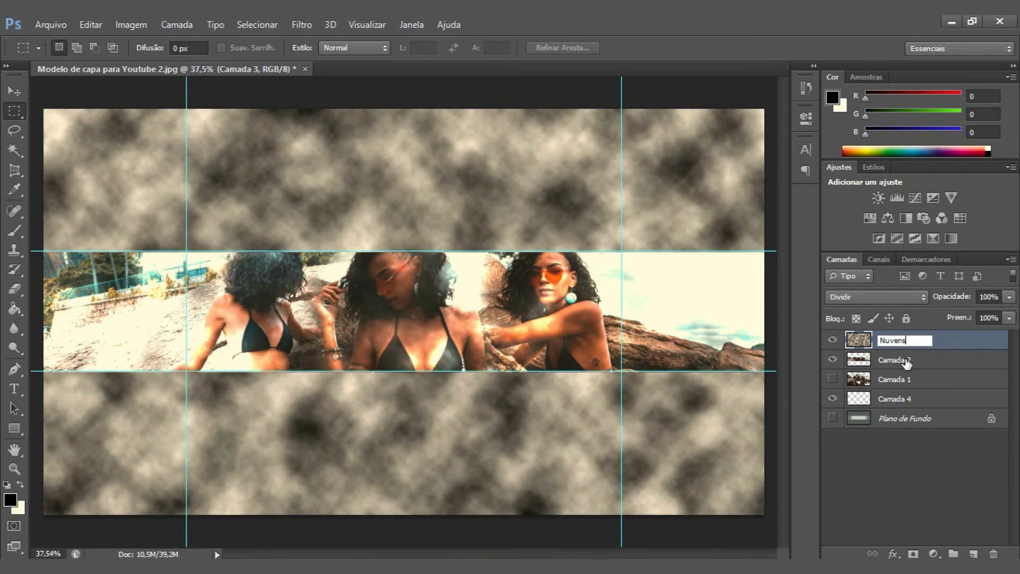
key(Return)
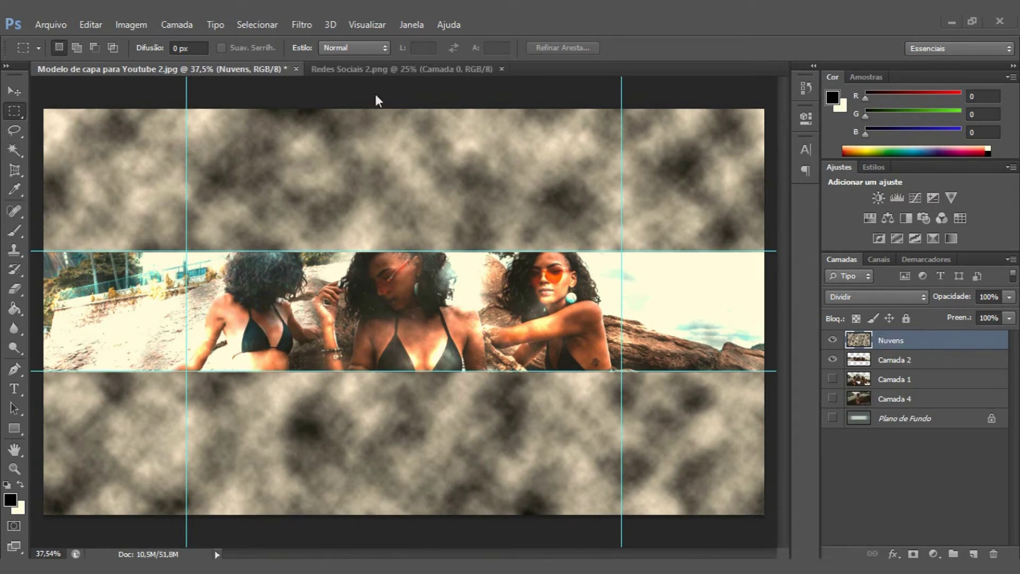
- Select the entire Redes Sociais 2.png social icons image
click(351, 69)
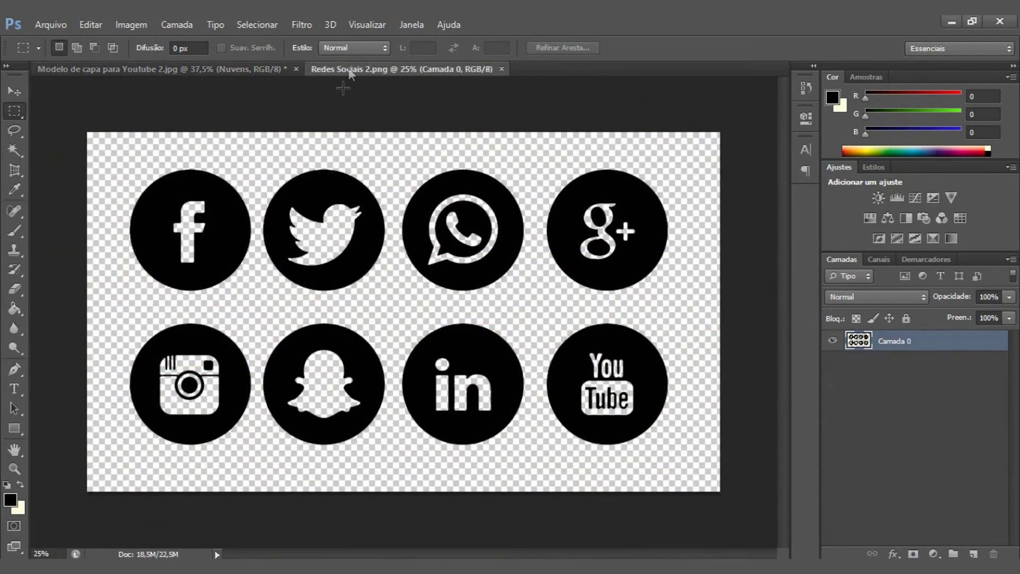
key(ctrl+a)
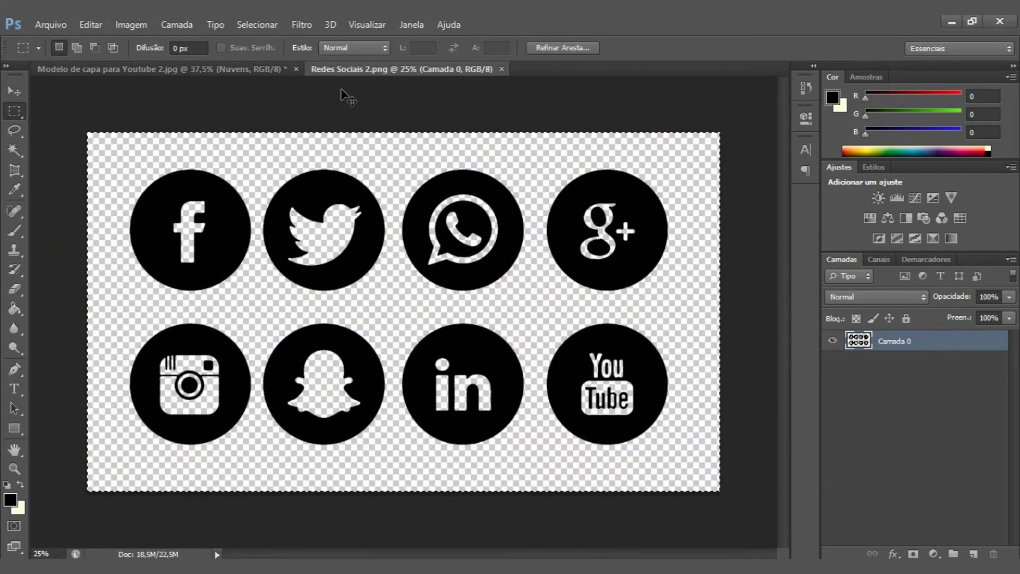
click(222, 70)
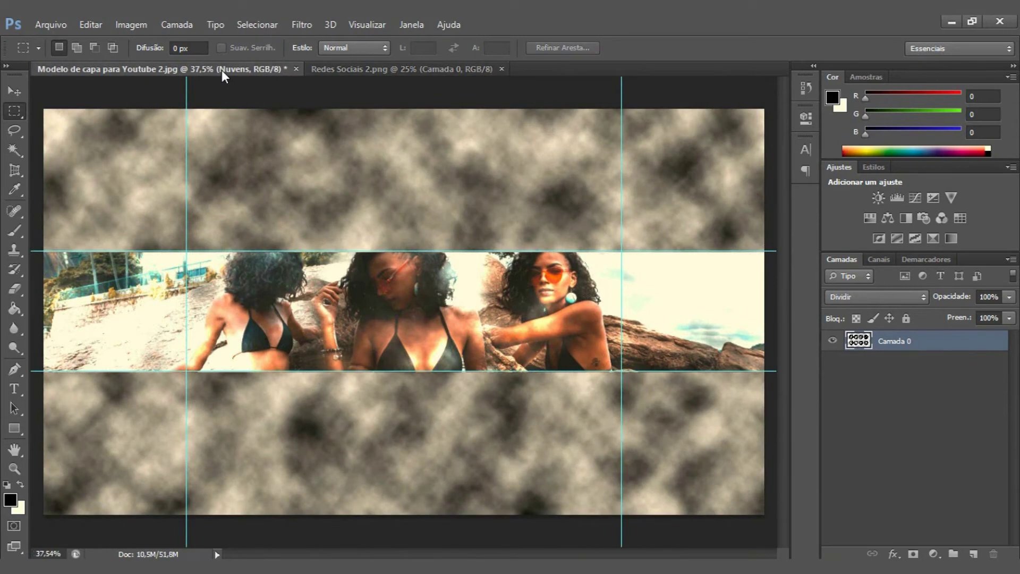
- Paste the social icons into the banner and shrink them into a small cluster on the band
key(ctrl+v)
key(ctrl+t)
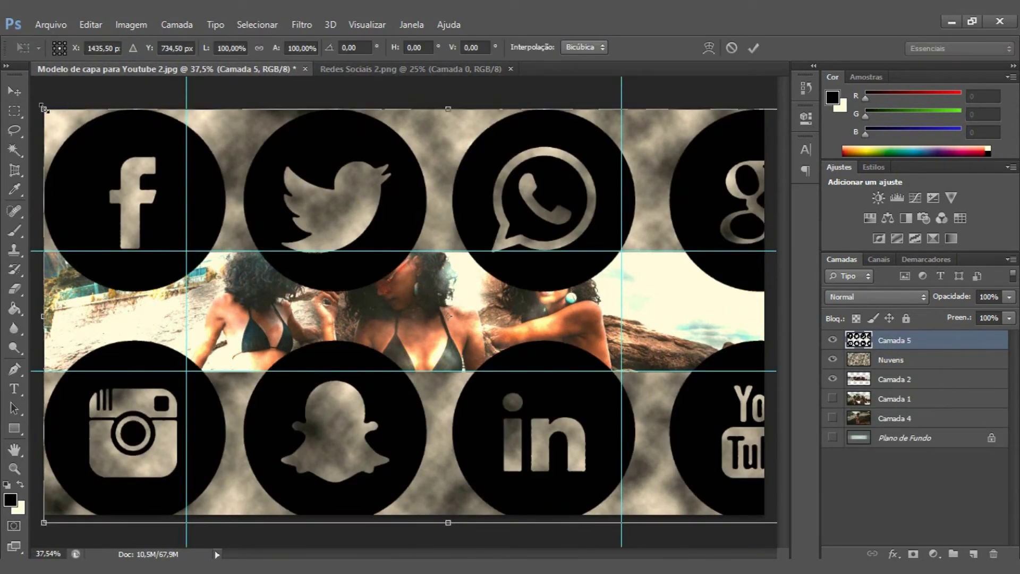
mouse_move(406, 309)
mouse_down()
mouse_move(662, 435)
mouse_move(542, 357)
mouse_move(511, 281)
mouse_up()
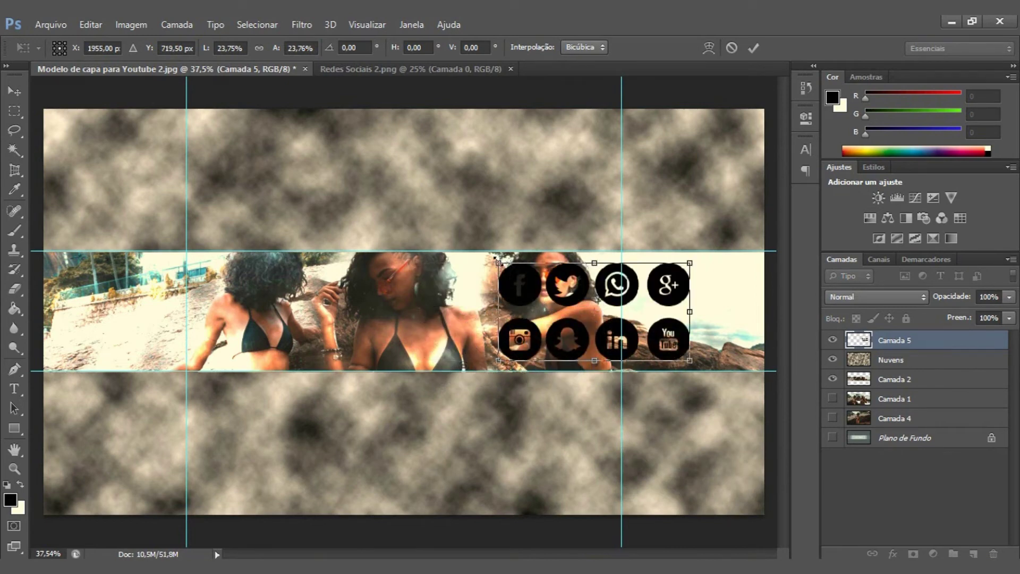
mouse_move(512, 268)
mouse_down()
mouse_move(595, 313)
mouse_move(458, 286)
mouse_up()
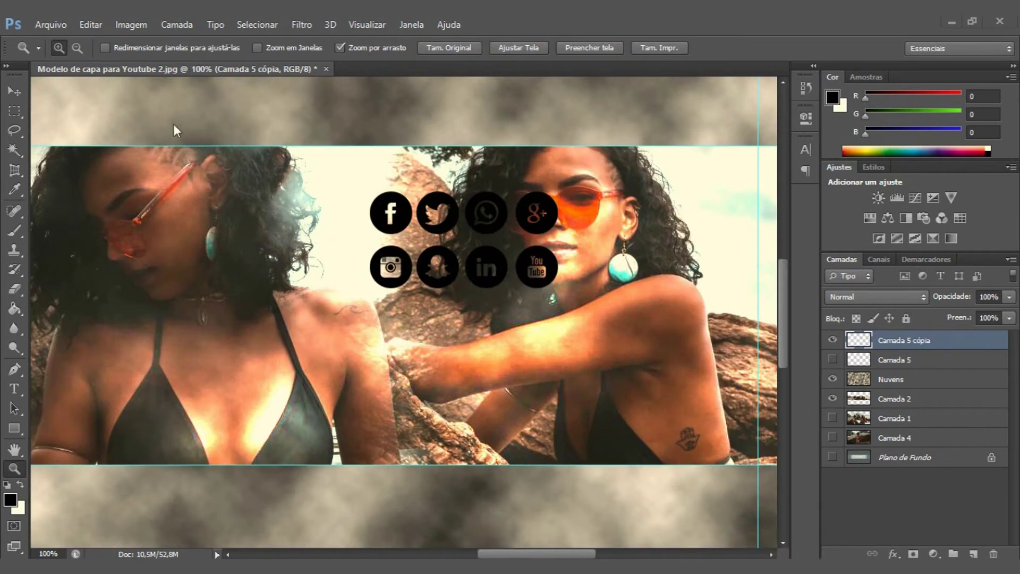
- Move the Twitter icon to the upper right beside the woman
click(14, 113)
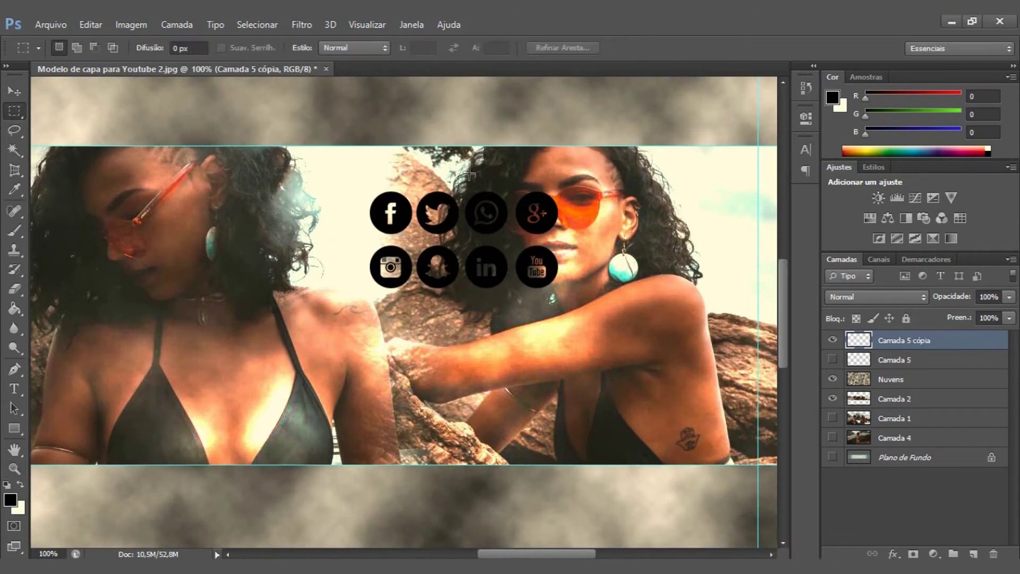
mouse_move(412, 184)
mouse_down()
mouse_move(461, 240)
mouse_move(440, 228)
mouse_up()
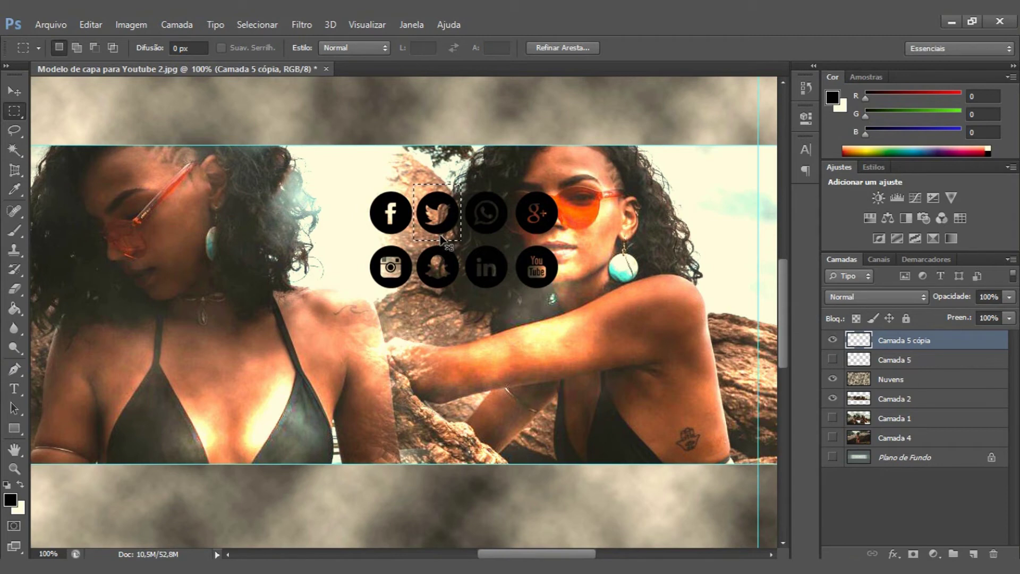
key(ctrl+t)
drag(440, 232, 624, 205)
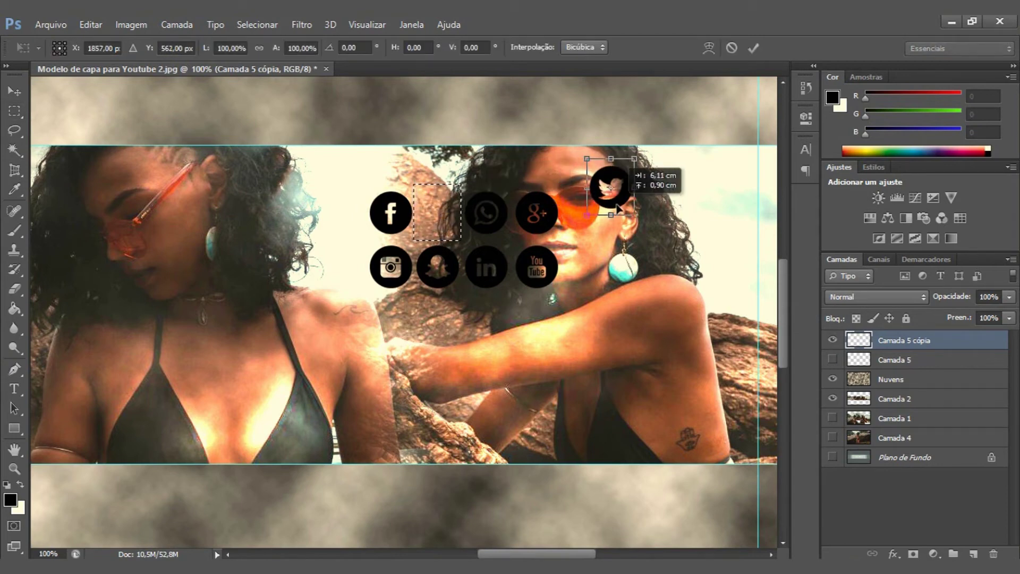
key(Return)
key(ctrl+d)
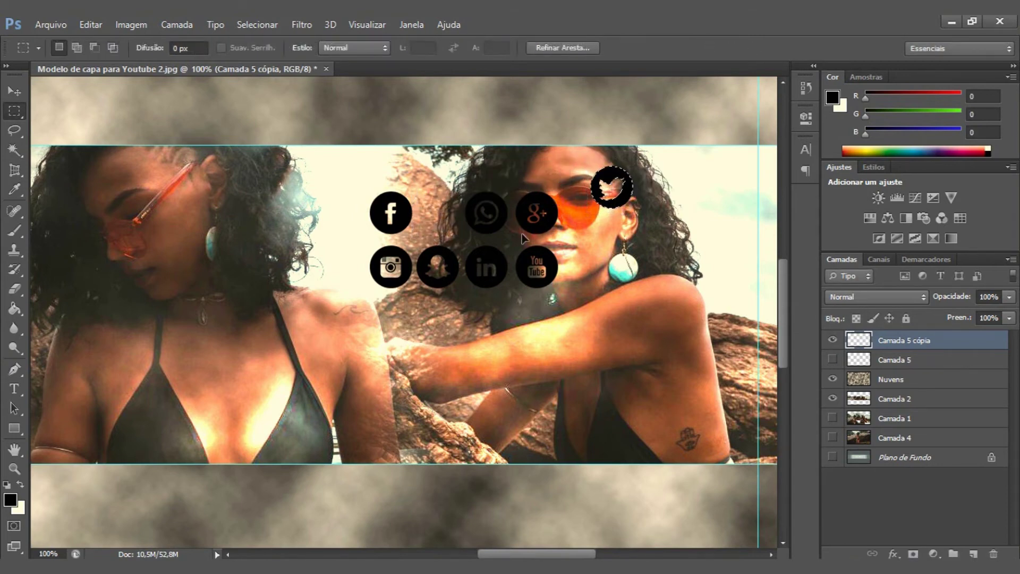
- Stack the Instagram and Snapchat icons below Twitter in the column
mouse_move(368, 243)
mouse_down()
mouse_move(415, 291)
mouse_move(624, 246)
mouse_move(617, 256)
mouse_up()
key(ctrl+t)
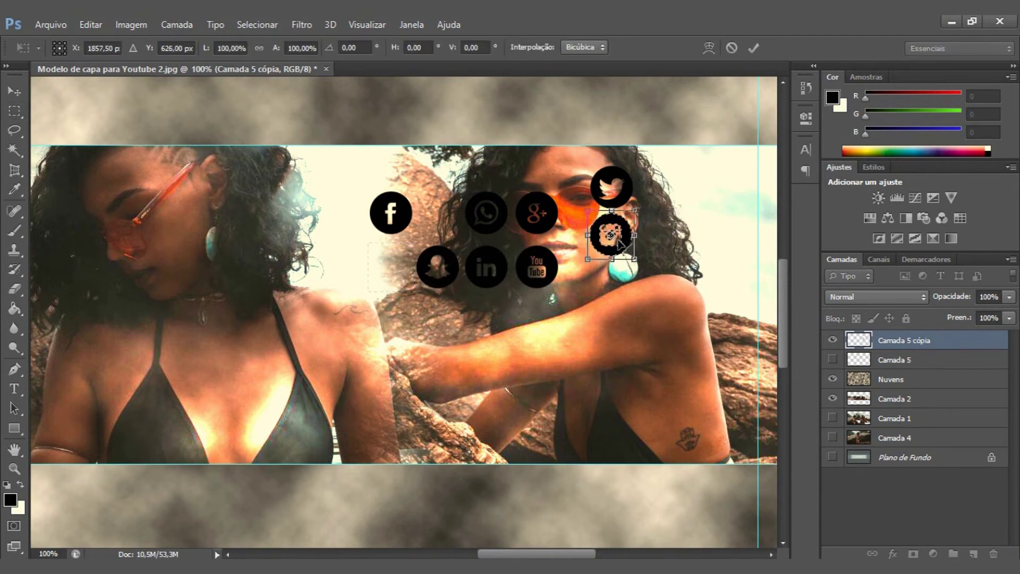
key(Return)
key(ctrl+d)
mouse_move(411, 242)
mouse_down()
mouse_move(464, 293)
mouse_move(622, 288)
mouse_move(623, 300)
mouse_up()
key(ctrl+t)
key(Return)
key(ctrl+d)
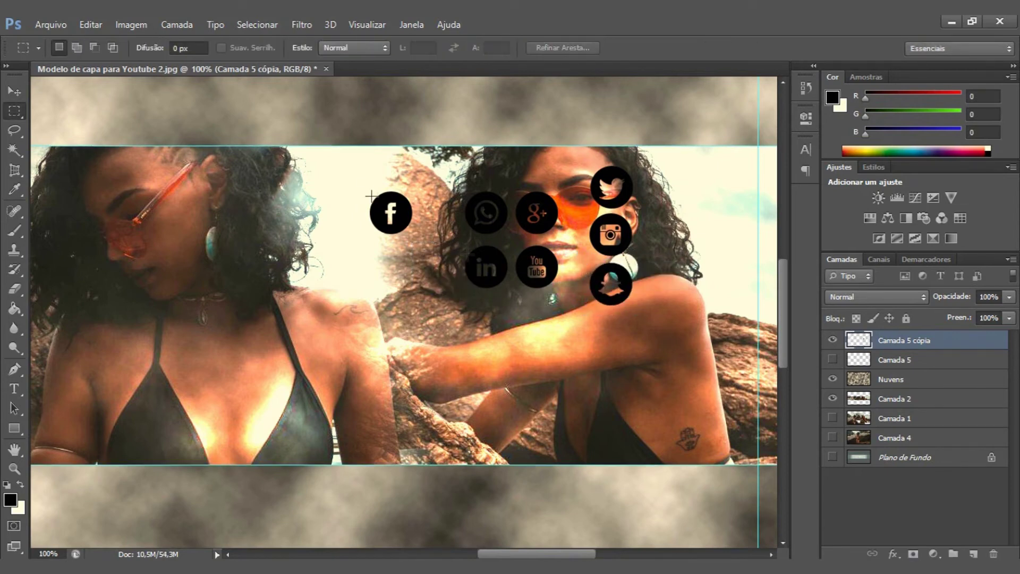
- Place Facebook below Snapchat, then select the four remaining grid icons
drag(416, 244, 366, 184)
key(ctrl+t)
drag(403, 218, 625, 340)
key(Return)
key(ctrl+d)
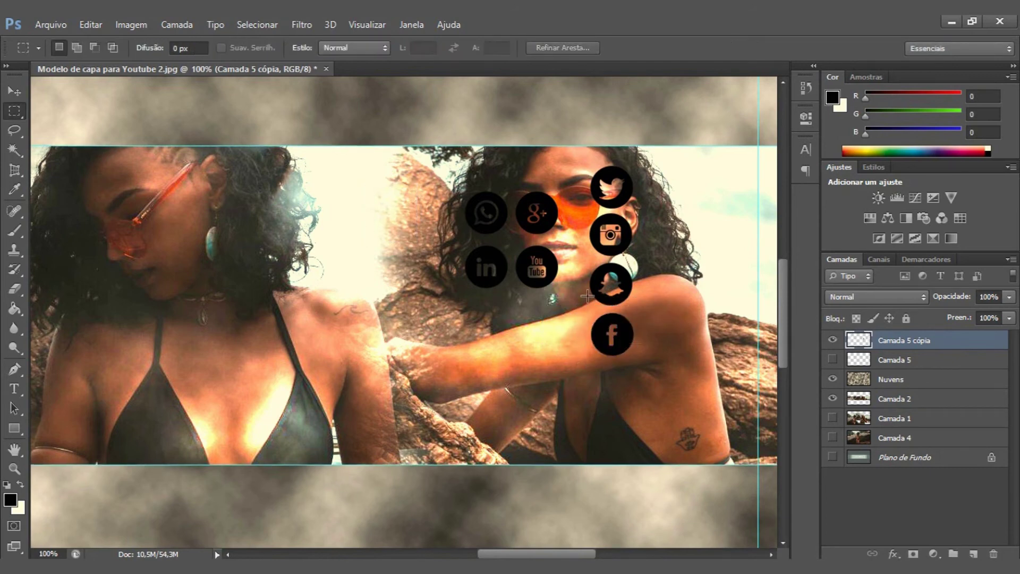
drag(575, 308, 452, 175)
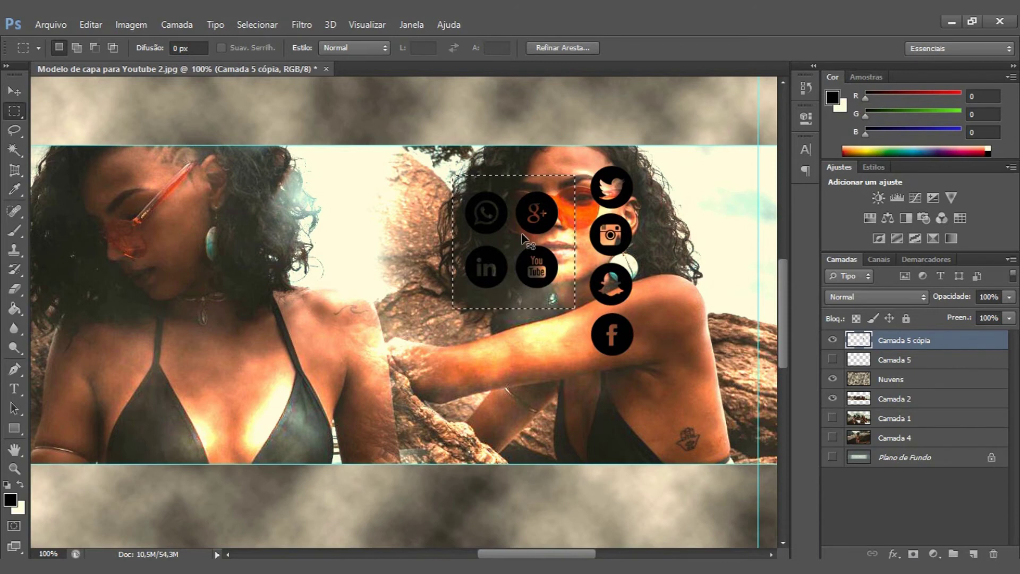
key(ctrl+t)
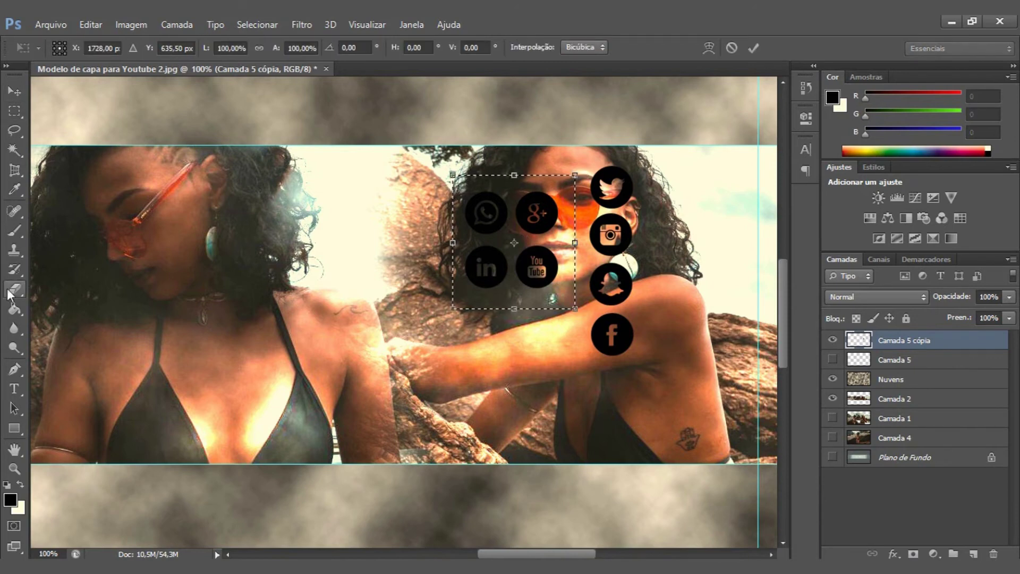
- Erase the WhatsApp, Google+, LinkedIn and YouTube icons and delete the hidden Camada 5 layer
drag(537, 212, 486, 213)
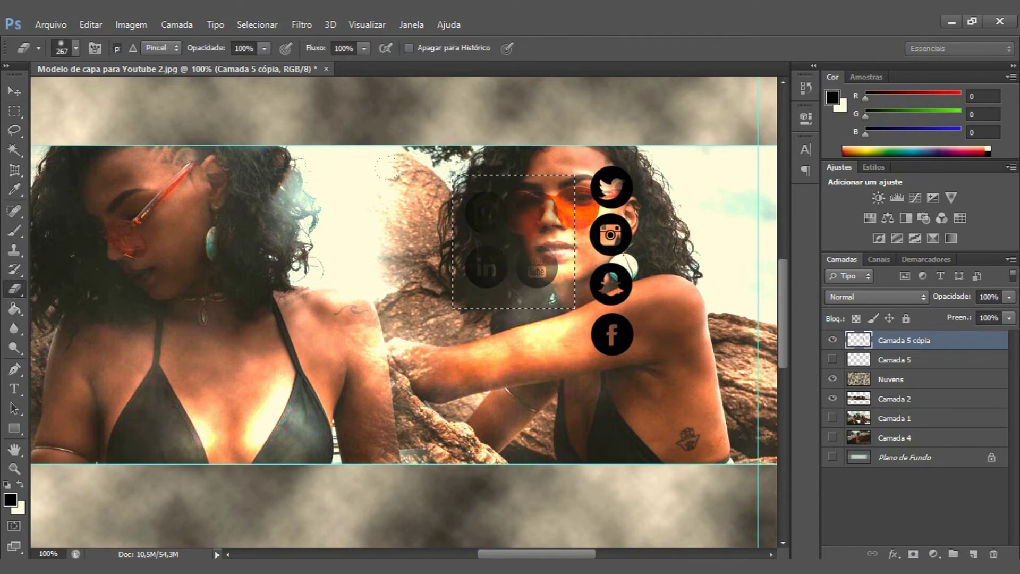
drag(487, 265, 536, 266)
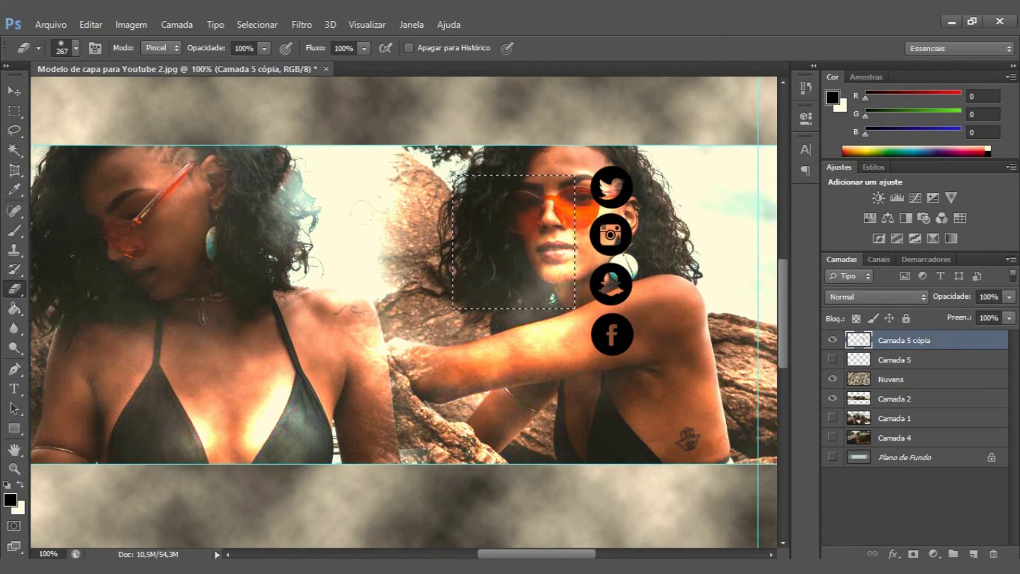
key(ctrl+d)
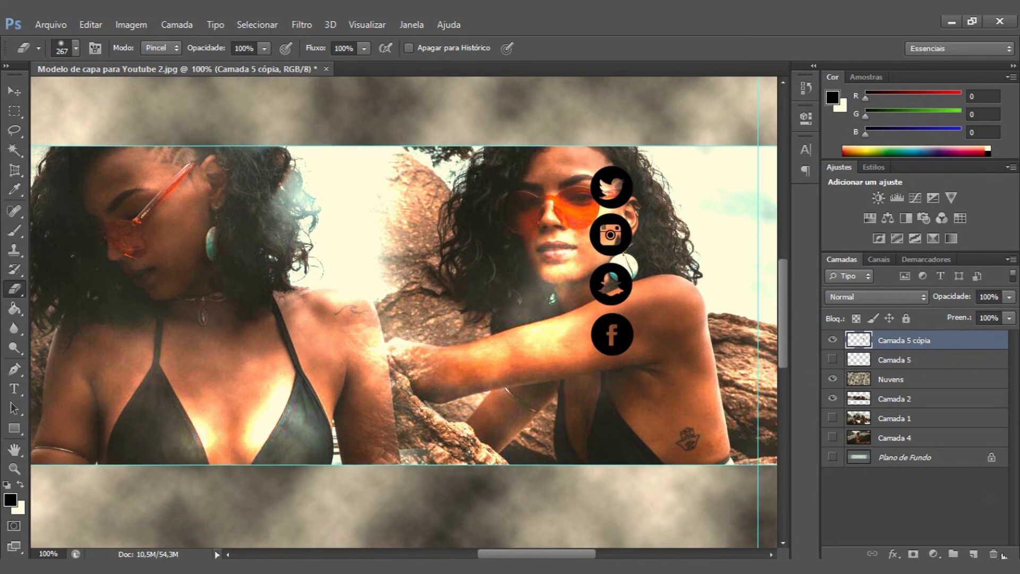
drag(903, 359, 993, 554)
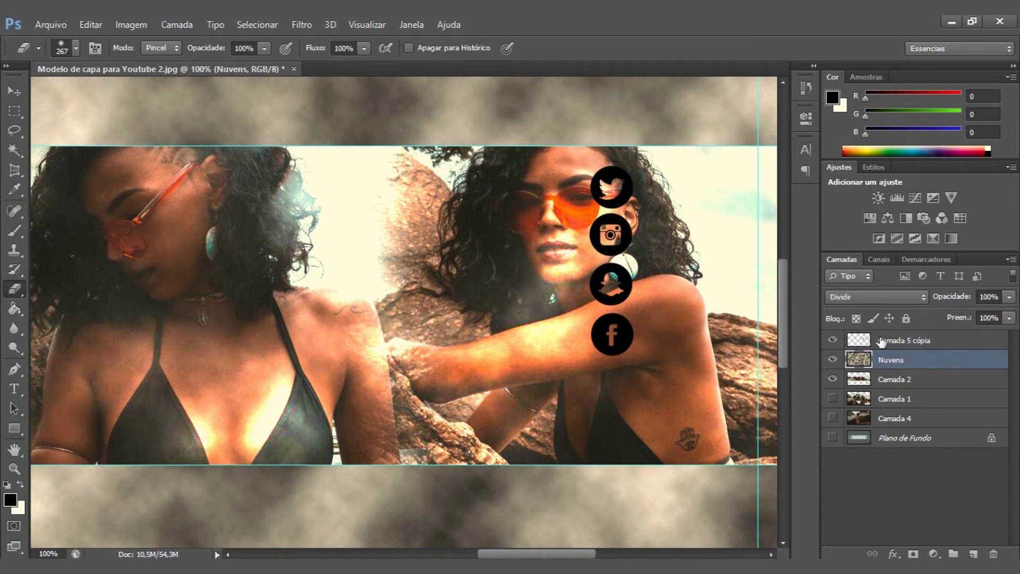
- Rename the duplicated icons layer to 'Redes Sociais'
double_click(910, 340)
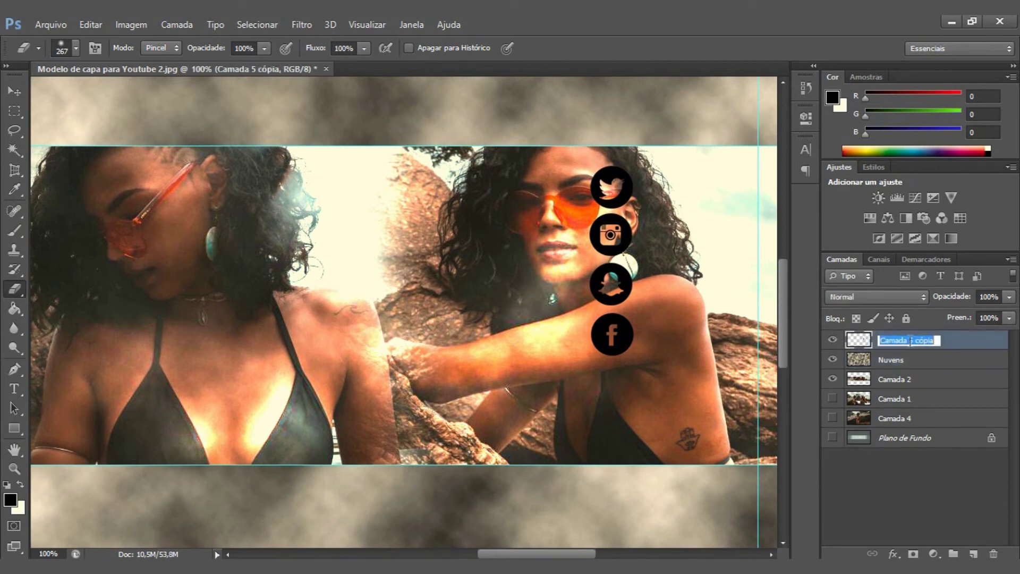
text(Redes Sociais)
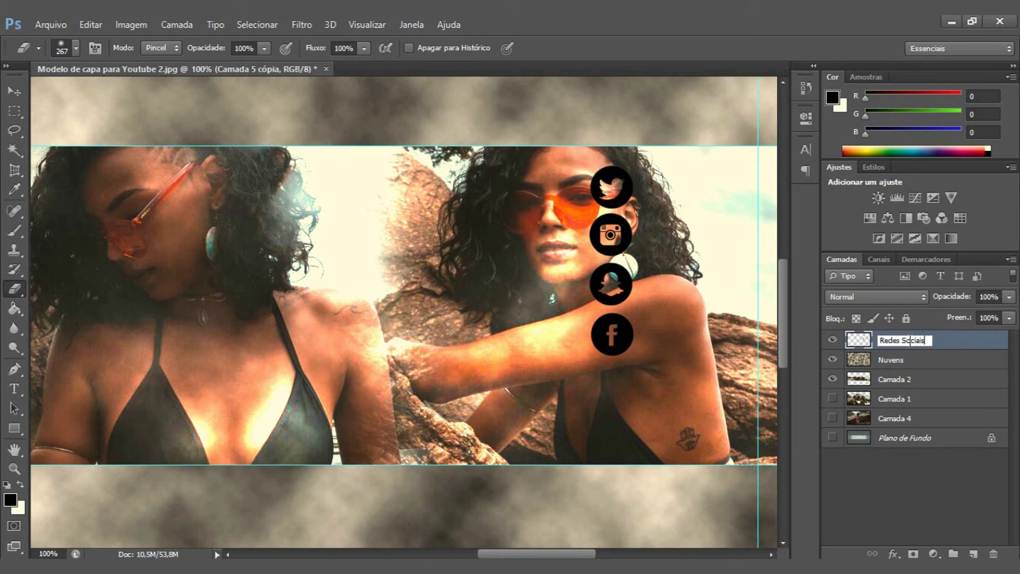
key(Return)
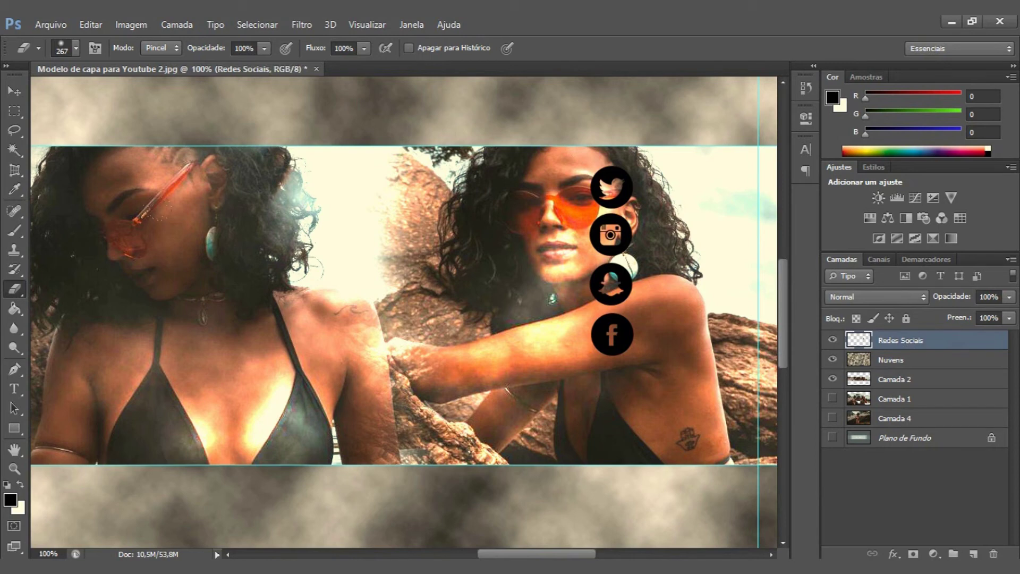
- Select the four social icons and move them about 245 px to the left
click(14, 111)
drag(591, 155, 692, 339)
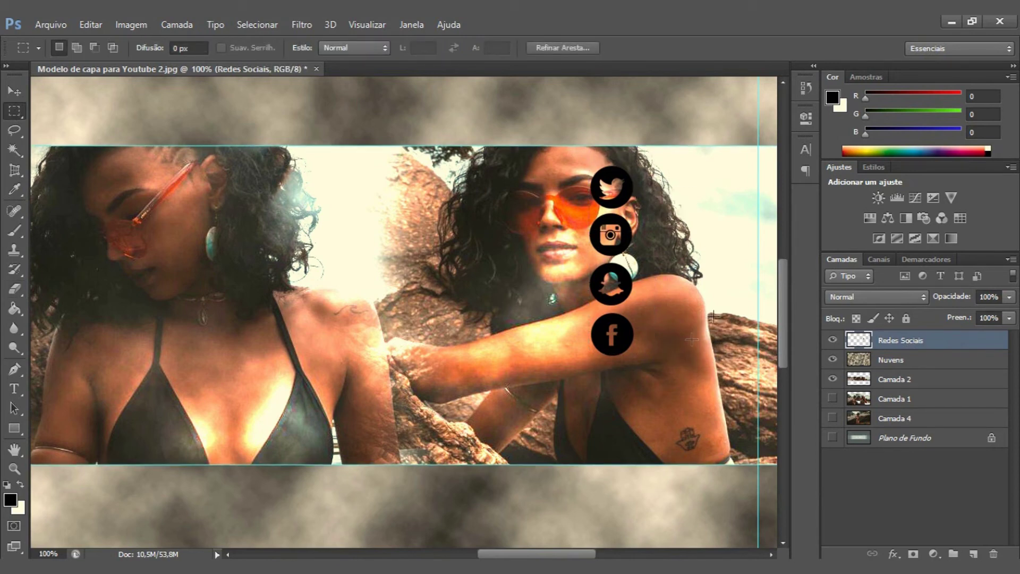
drag(646, 361, 579, 162)
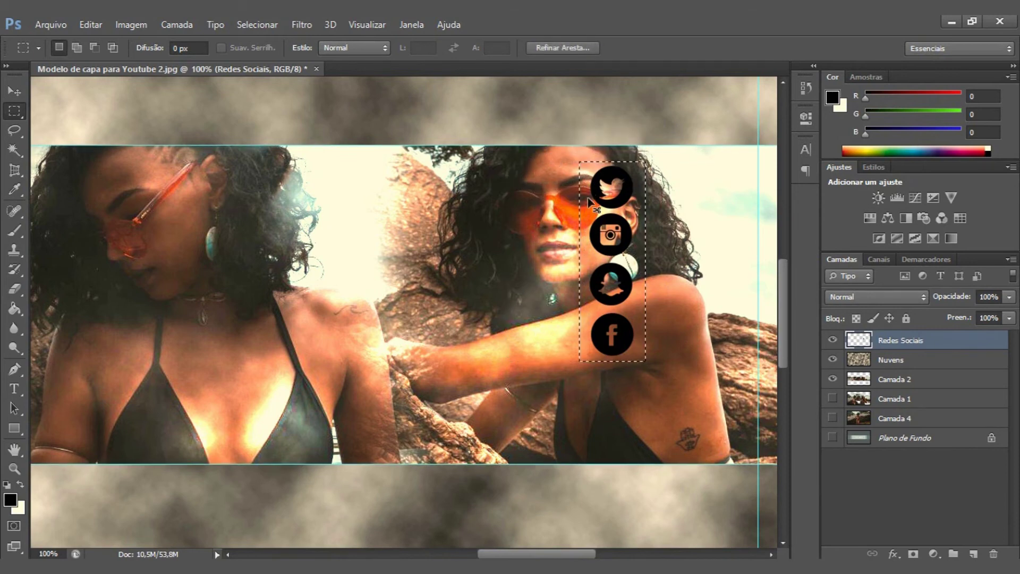
key(ctrl+t)
drag(612, 213, 482, 246)
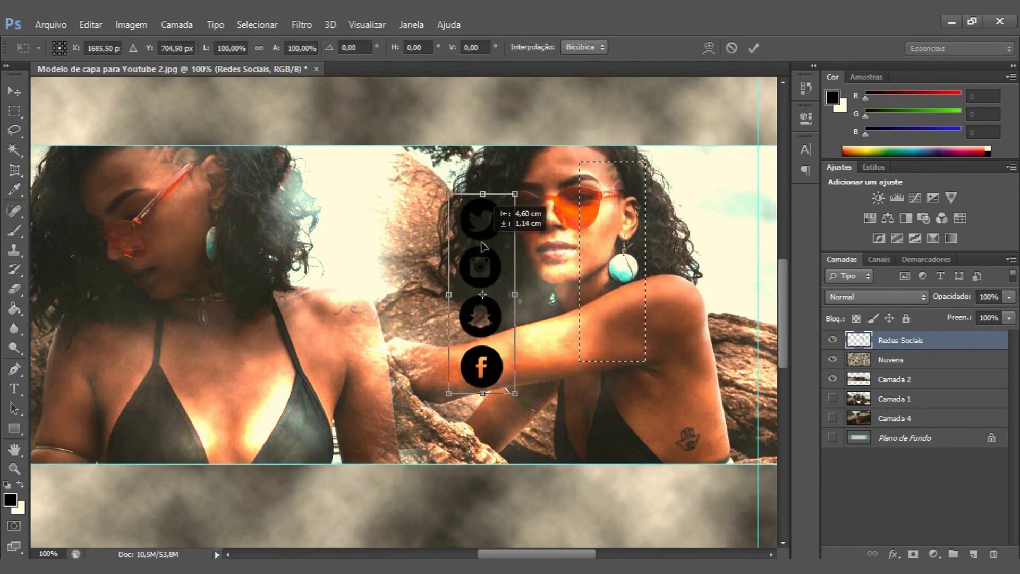
key(Return)
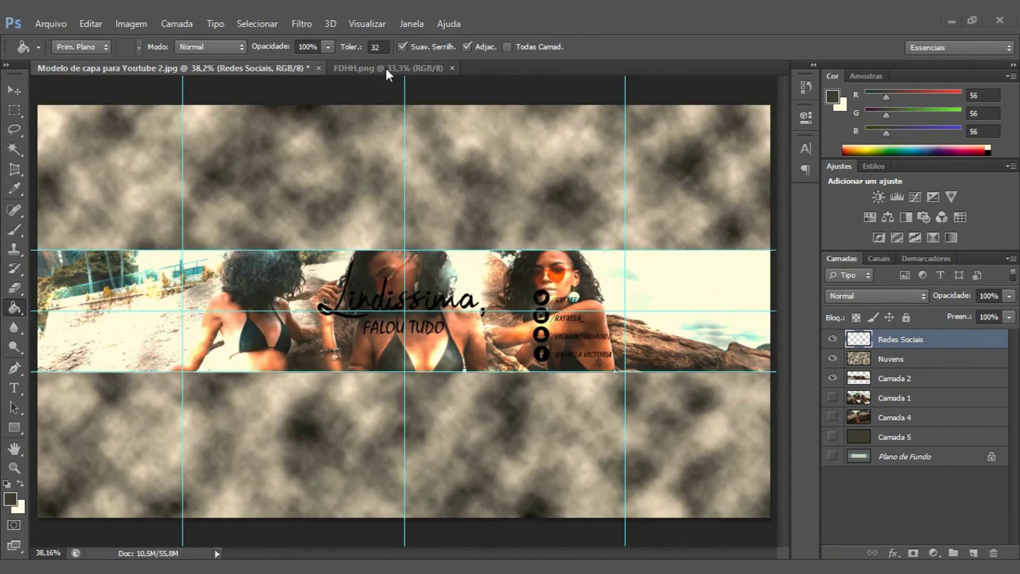
- Copy the RAFAELA VICTORIA lettering, without its cream background, from FDHH.png into the banner
click(385, 68)
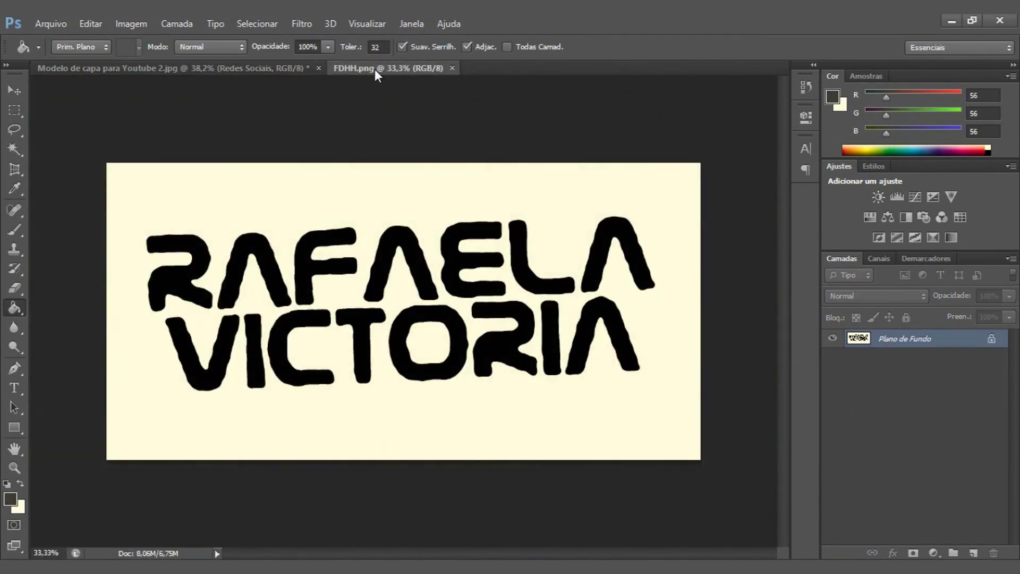
click(16, 151)
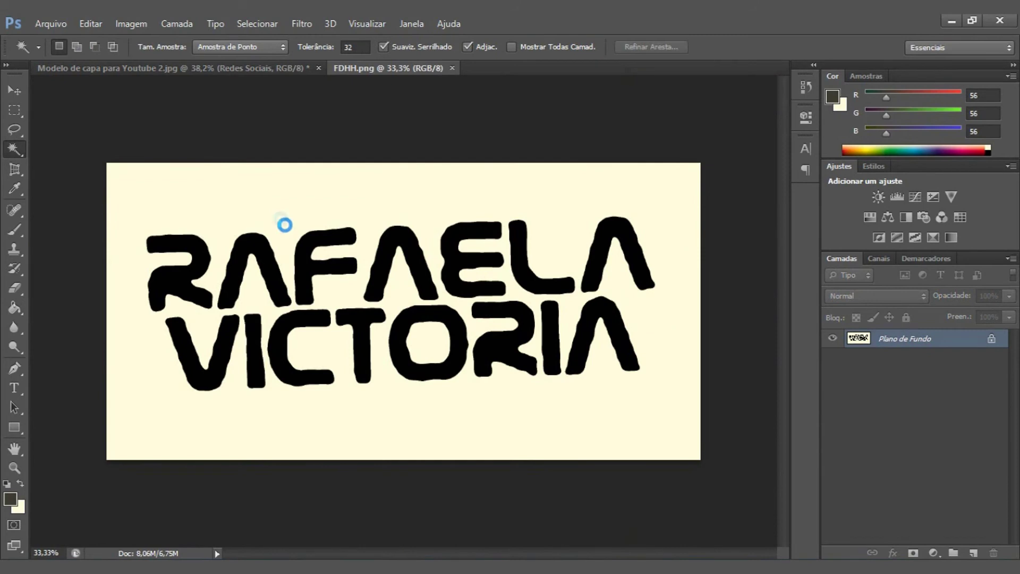
click(281, 220)
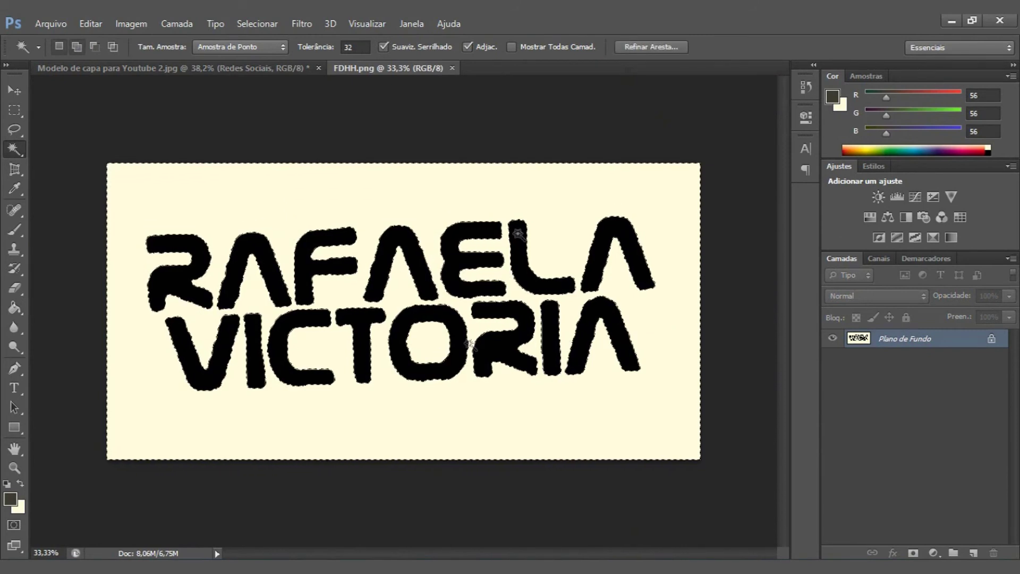
right_click(558, 222)
click(620, 405)
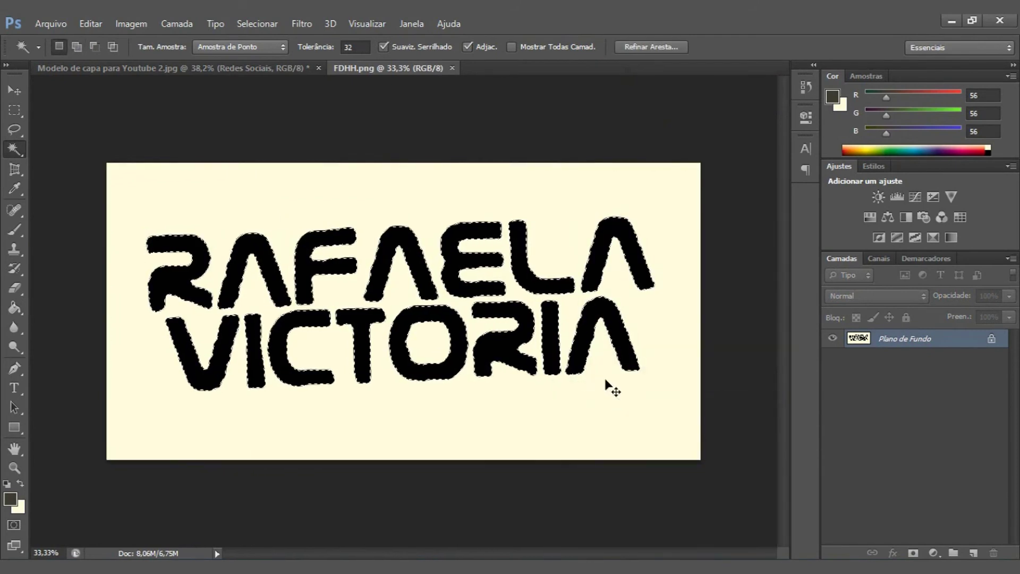
key(ctrl+c)
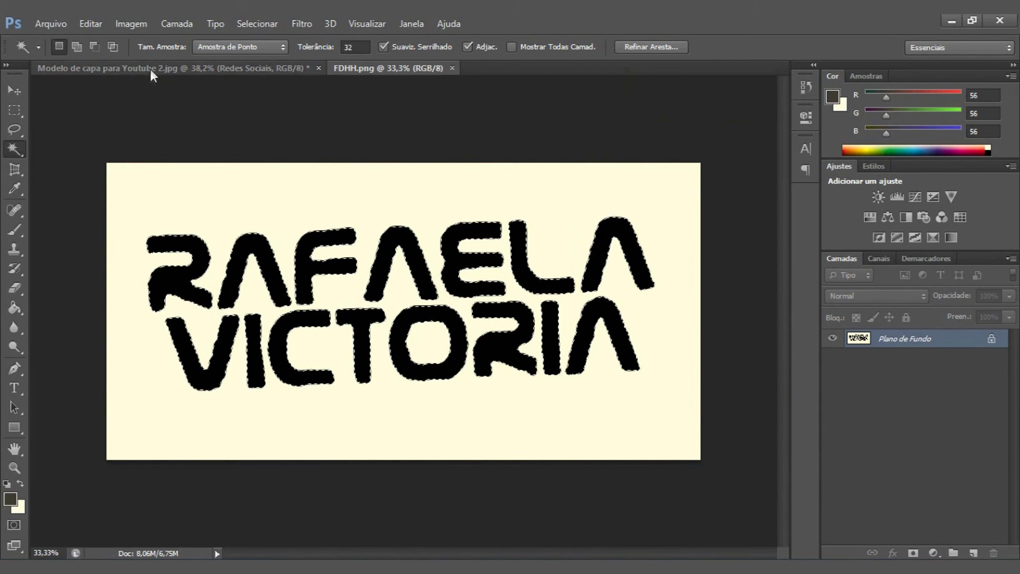
click(149, 69)
key(ctrl+v)
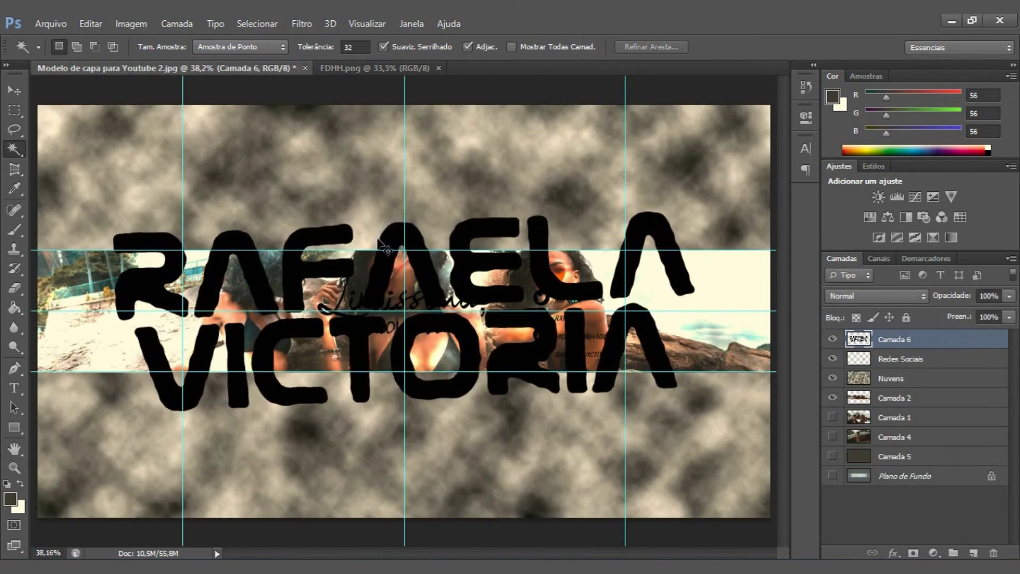
- Scale the RAFAELA VICTORIA logo to about 13%, tilt it ~10°, and place it left of the Lindissima text
key(ctrl+t)
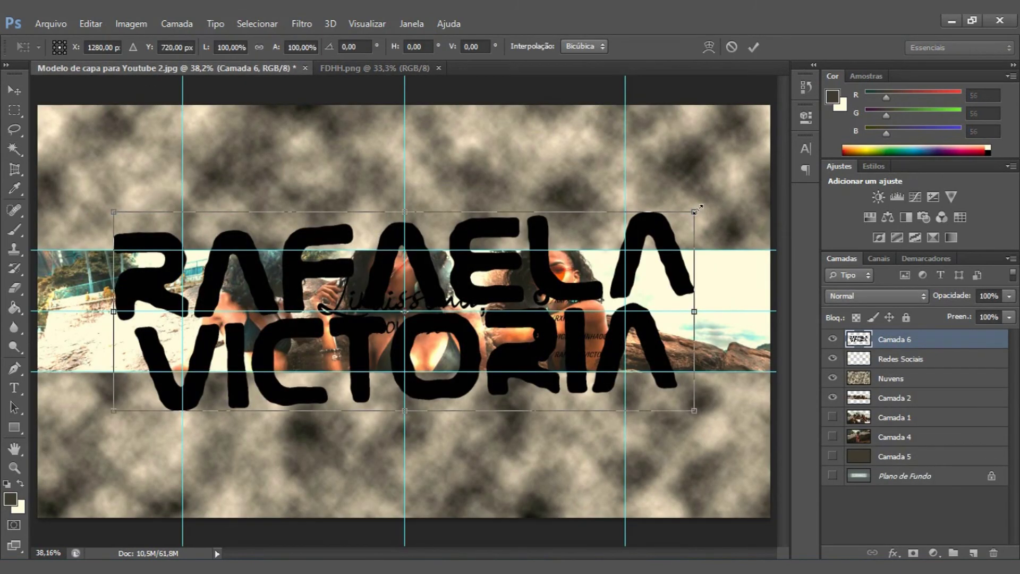
mouse_move(509, 296)
mouse_down()
mouse_move(222, 378)
mouse_move(184, 377)
mouse_move(250, 300)
mouse_move(300, 305)
mouse_move(281, 275)
mouse_move(304, 280)
mouse_move(273, 271)
mouse_move(267, 285)
mouse_up()
key(Return)
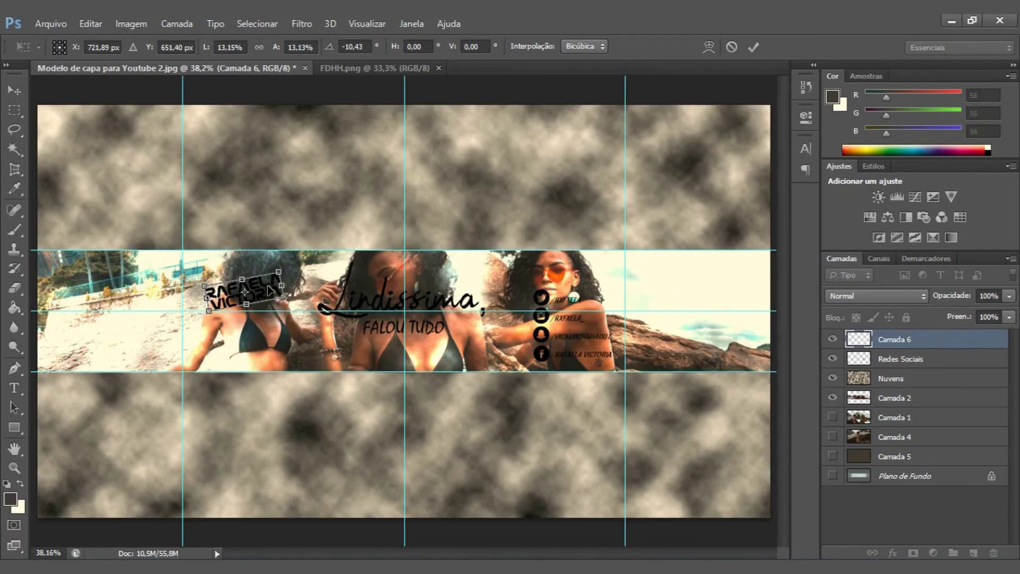
key(w)
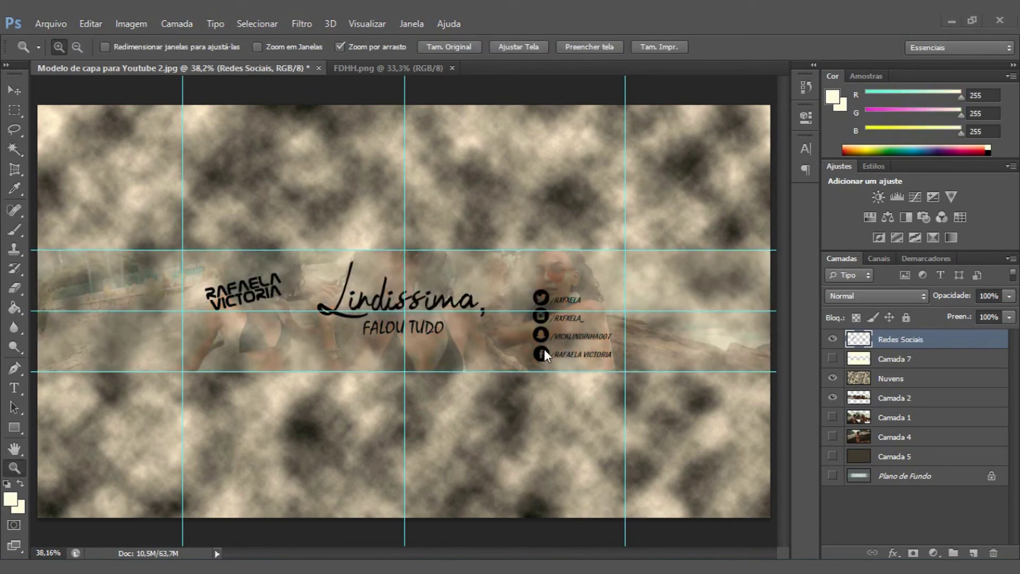
- Close FDHH.png and zoom in twice on the Lindissima text
click(451, 68)
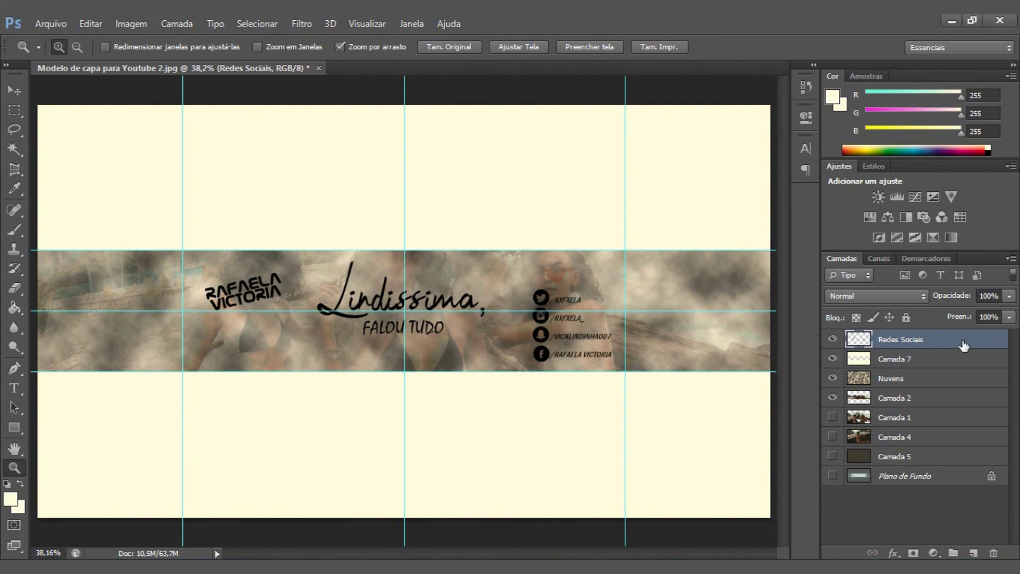
click(331, 315)
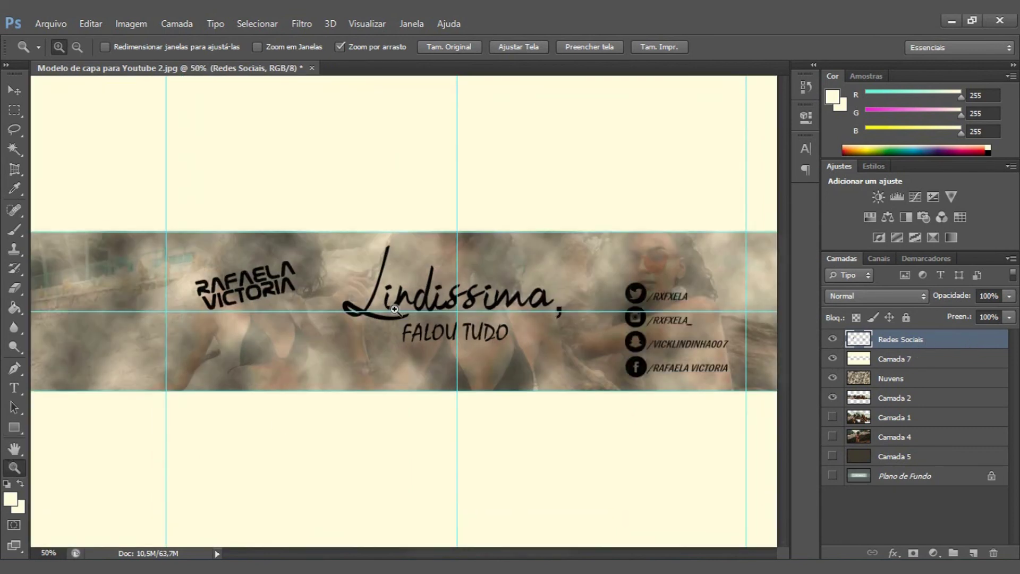
click(568, 305)
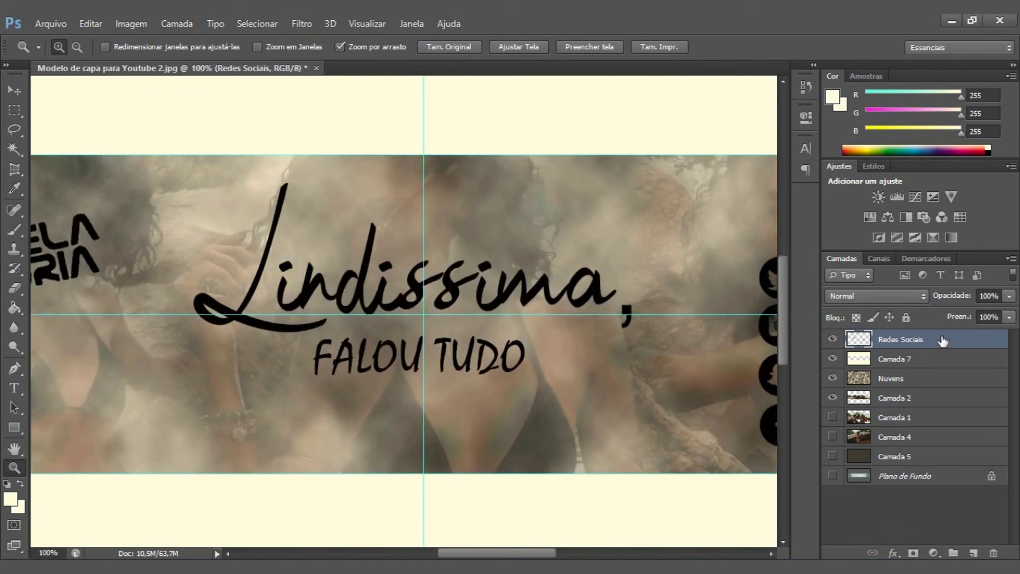
- Add a ~51% opacity Sombra Projetada and Chanfro & Entalhe to the Redes Sociais layer
double_click(882, 339)
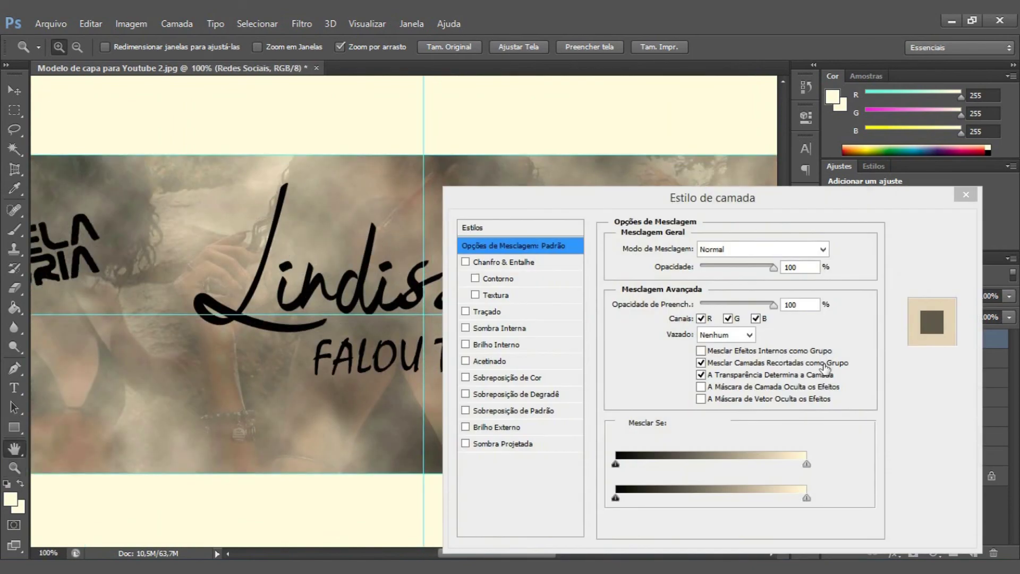
click(466, 444)
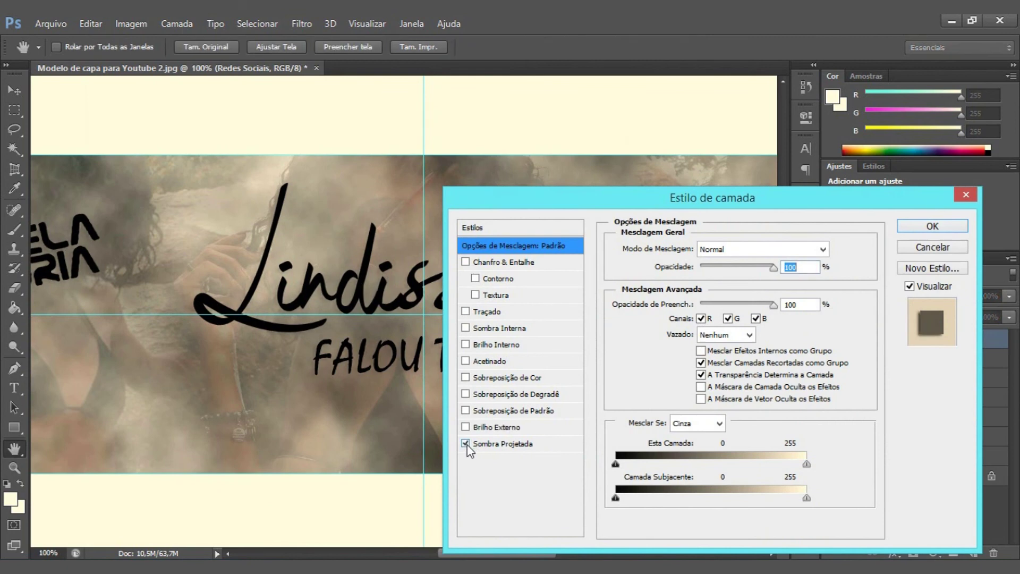
click(481, 447)
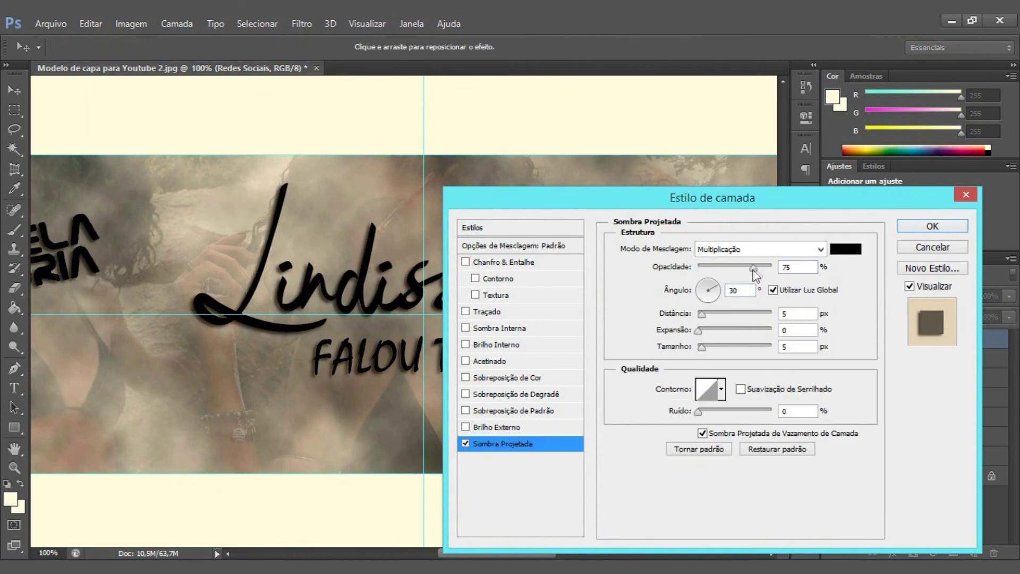
drag(743, 271, 734, 272)
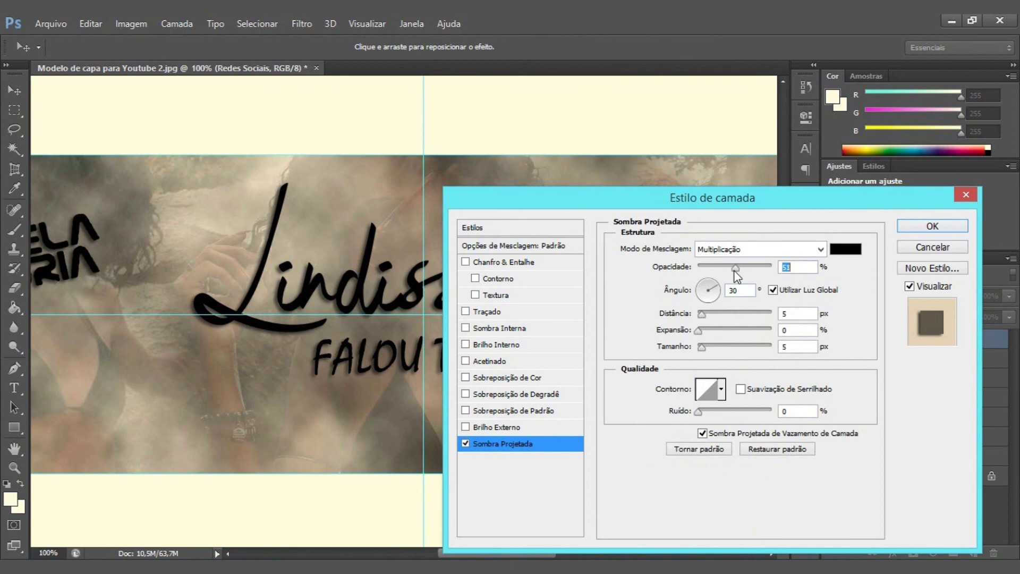
drag(733, 271, 737, 272)
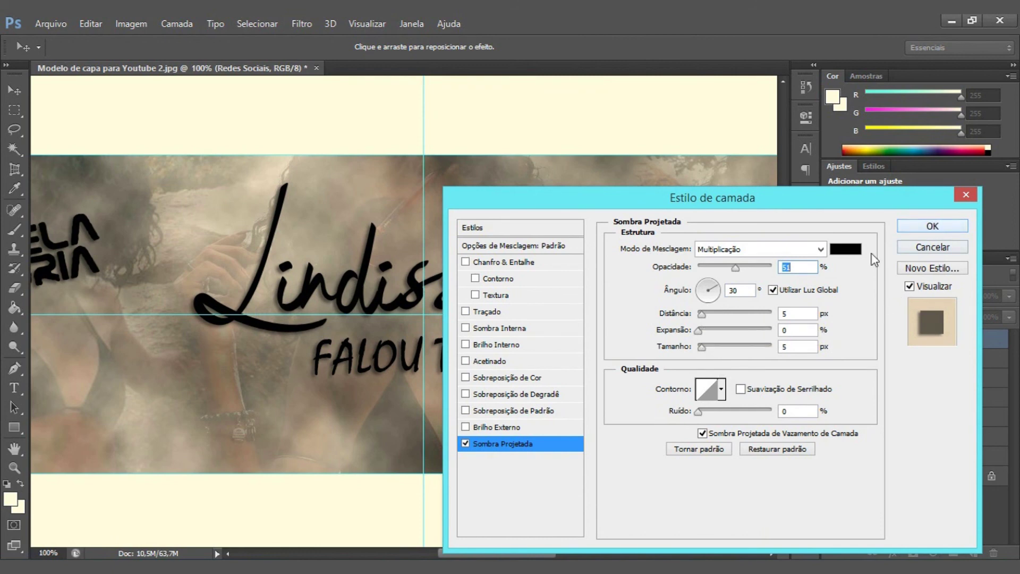
click(485, 263)
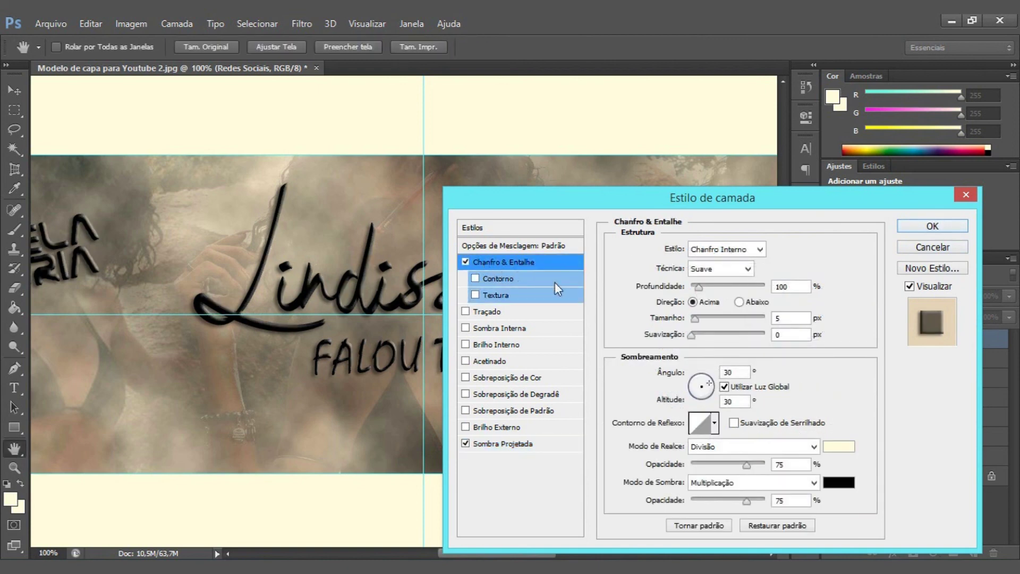
drag(617, 206, 564, 415)
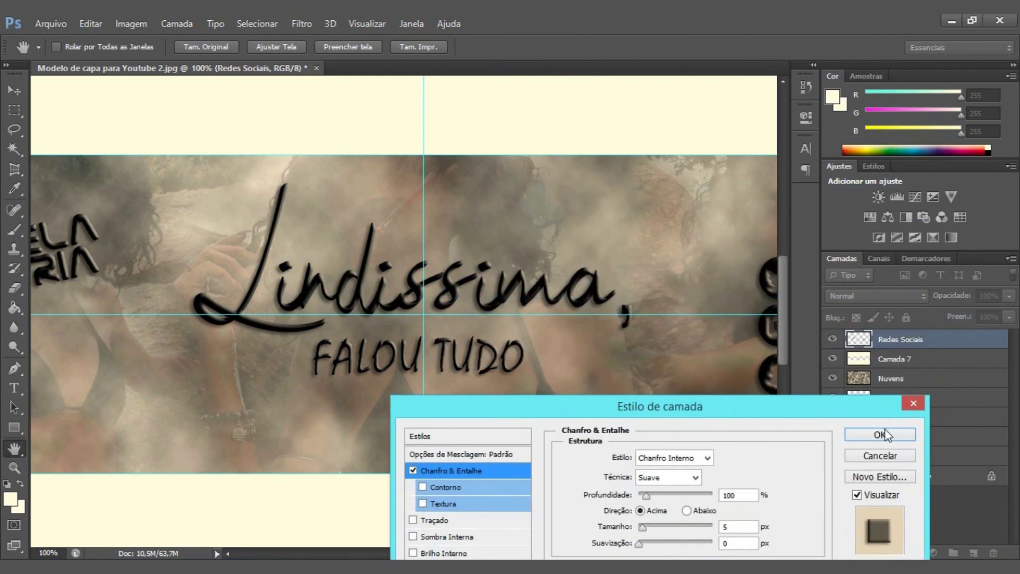
click(879, 436)
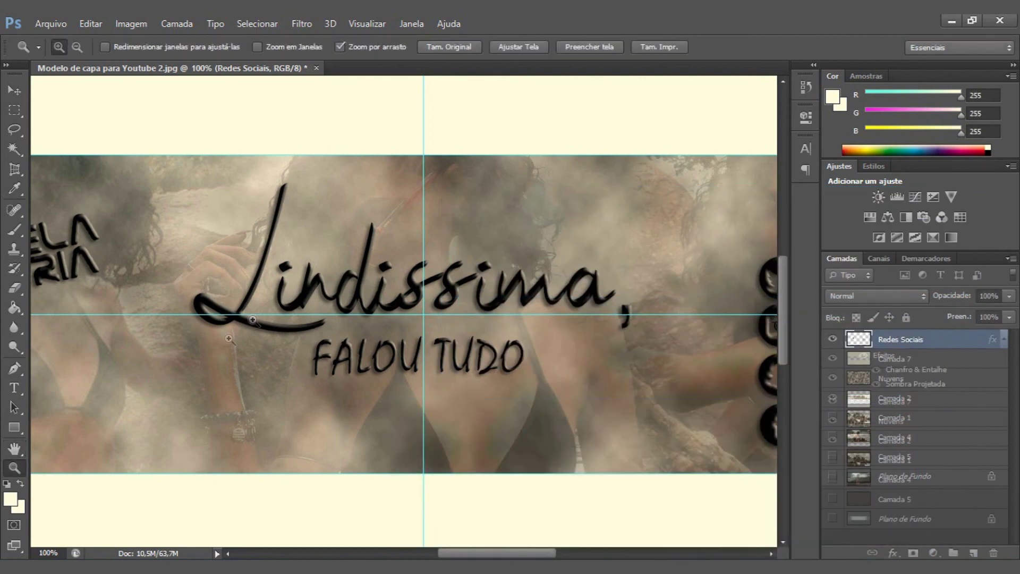
- Fit the whole banner to the screen with Ajustar à Tela
right_click(284, 351)
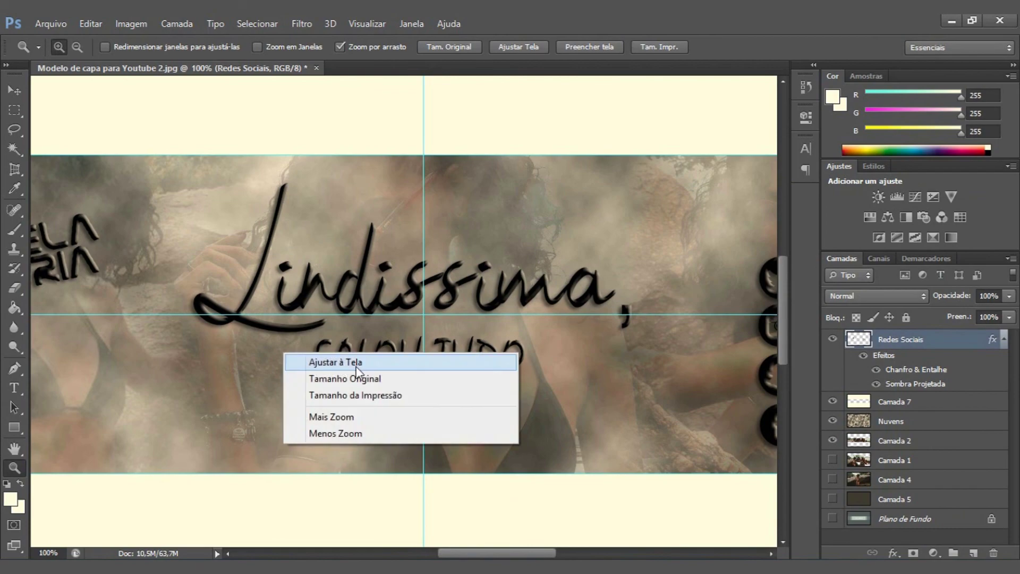
click(357, 363)
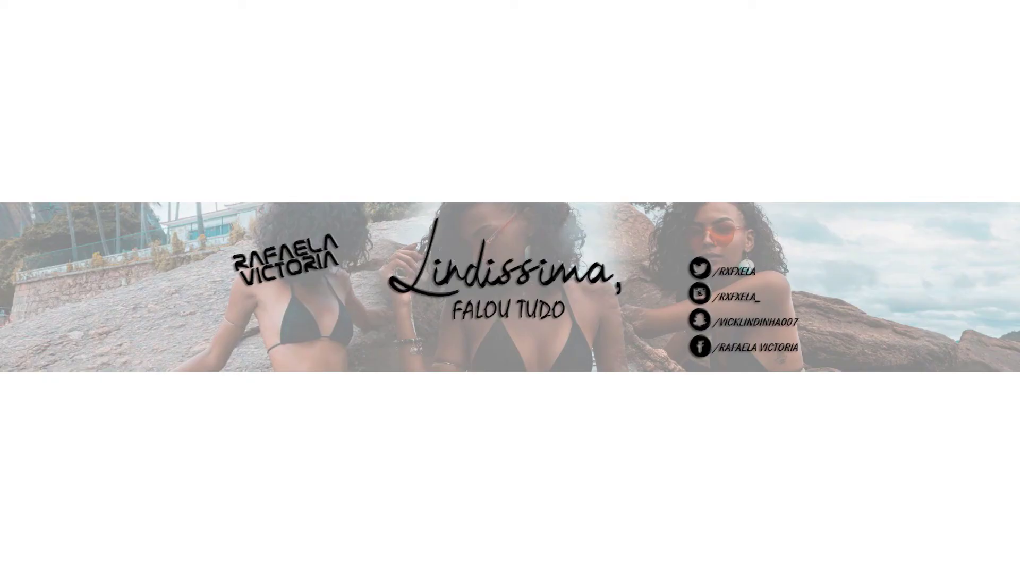